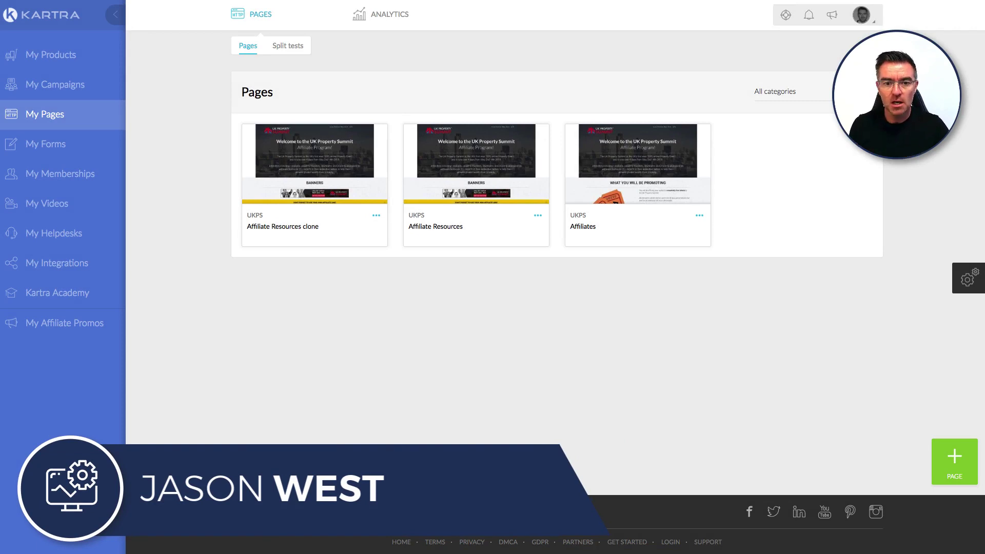
# Open the Affiliates list under My Products, showing 26 affiliates with GBP earnings
pyautogui.click(27, 55)
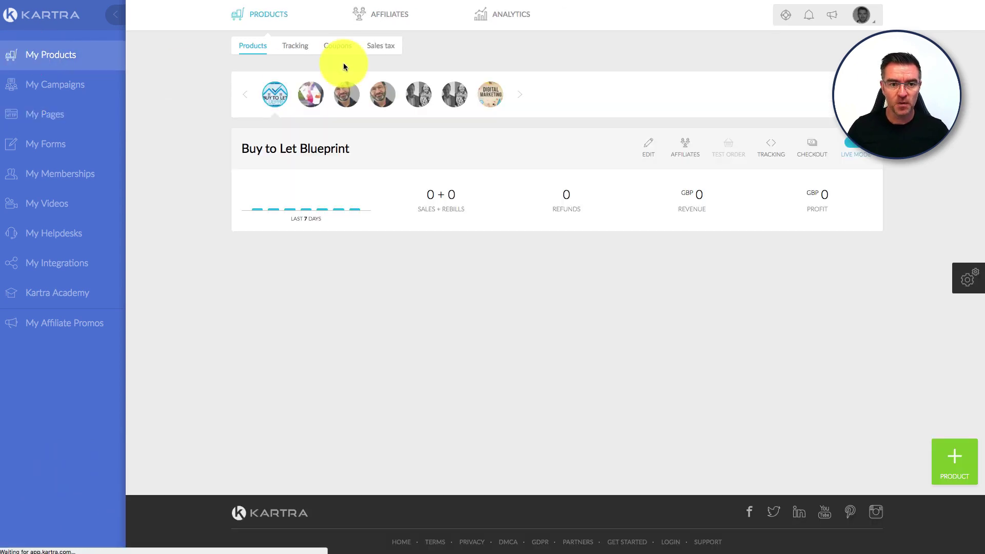
pyautogui.moveTo(377, 17)
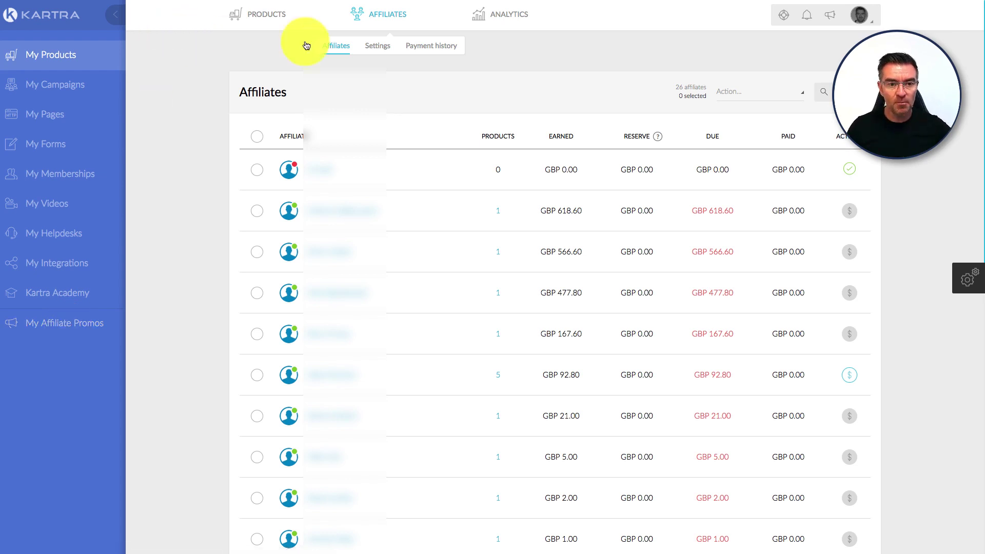
pyautogui.scroll(-5, 948, 171)
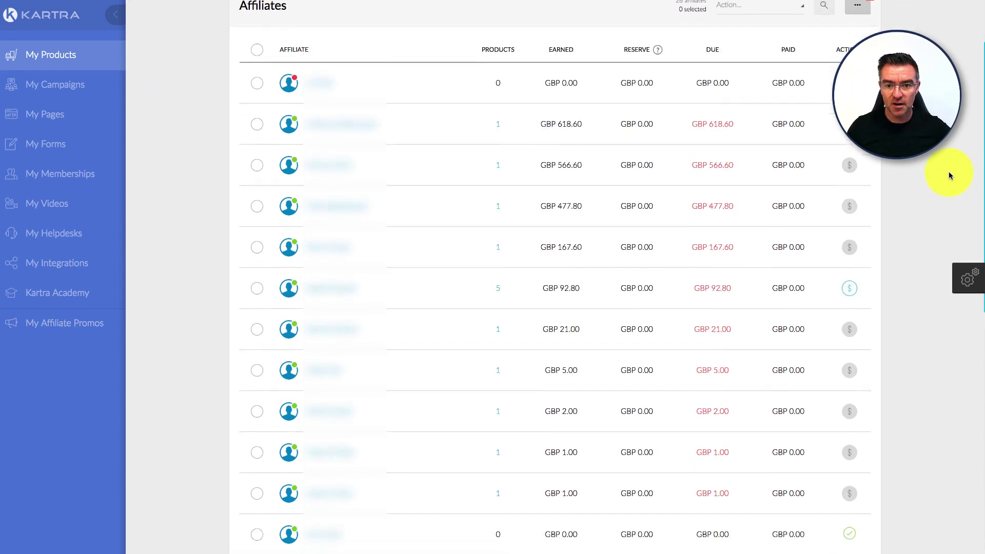
pyautogui.scroll(-7, 956, 165)
pyautogui.scroll(13, 956, 165)
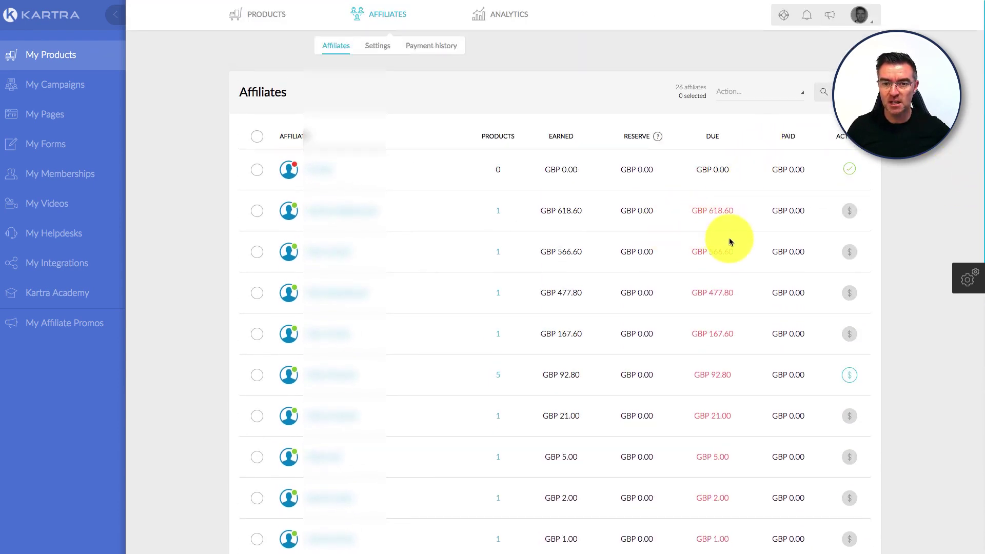
pyautogui.scroll(-2, 728, 238)
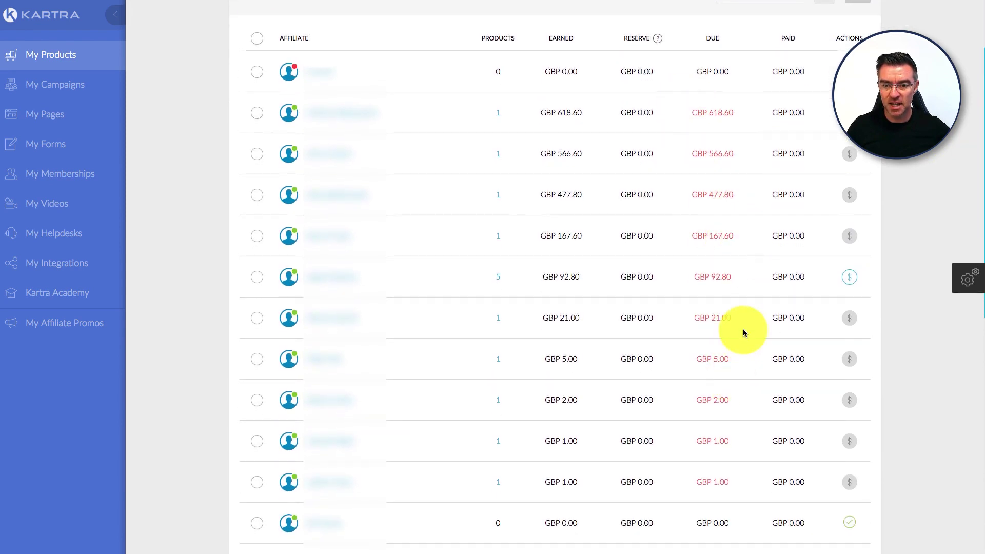
pyautogui.scroll(2, 714, 444)
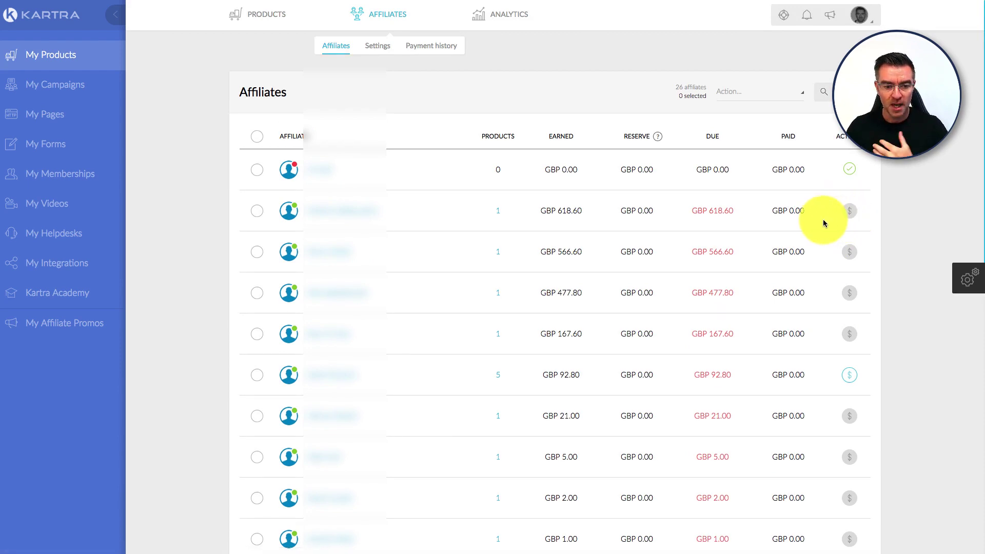
pyautogui.scroll(-1, 826, 224)
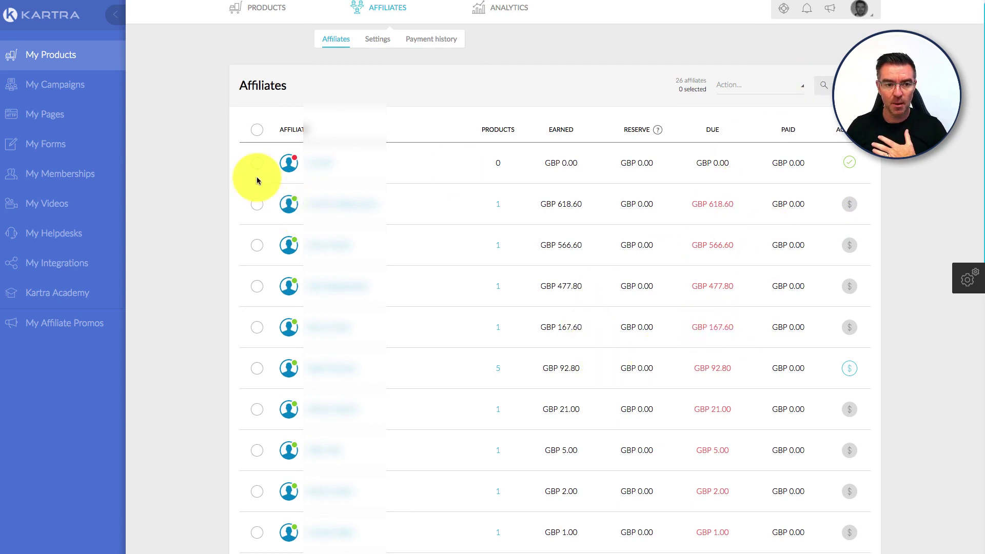
pyautogui.click(257, 208)
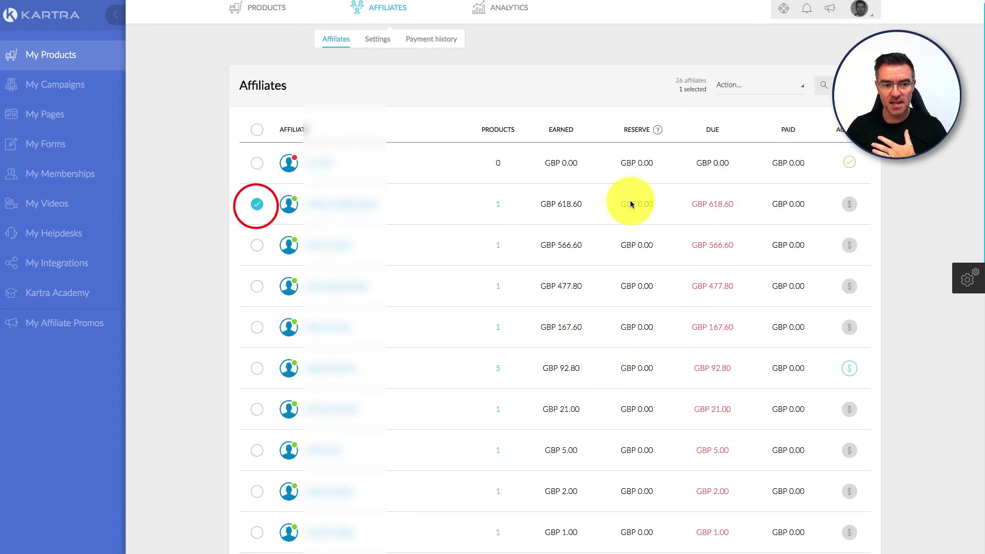
pyautogui.click(787, 86)
pyautogui.scroll(-5, 768, 126)
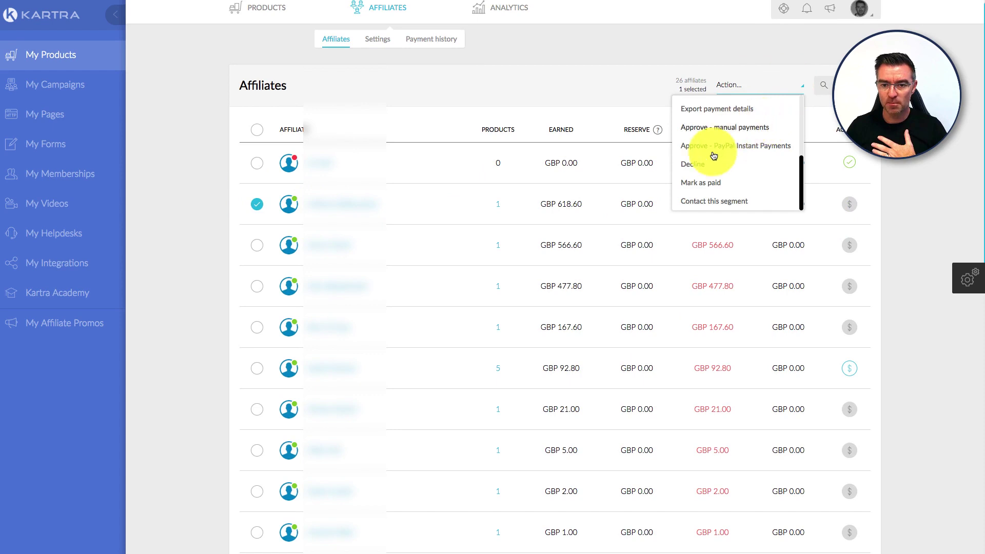
pyautogui.click(569, 68)
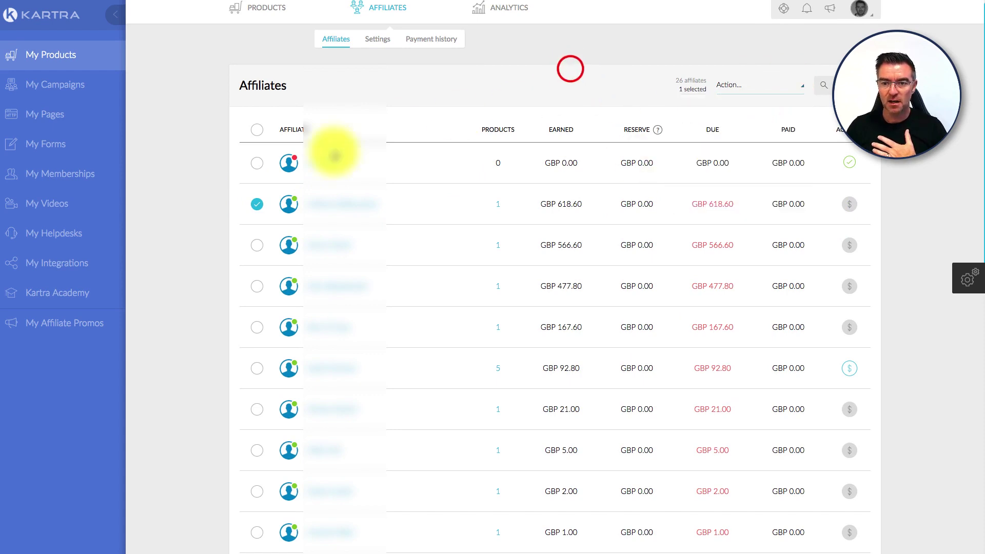
pyautogui.click(256, 204)
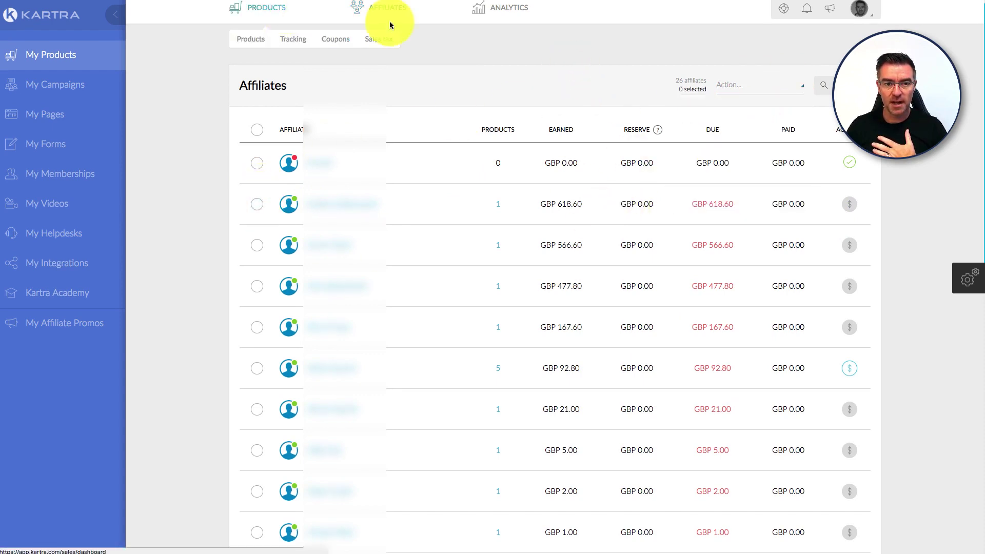
# Set affiliate approval to manual in the affiliate program settings
pyautogui.click(378, 40)
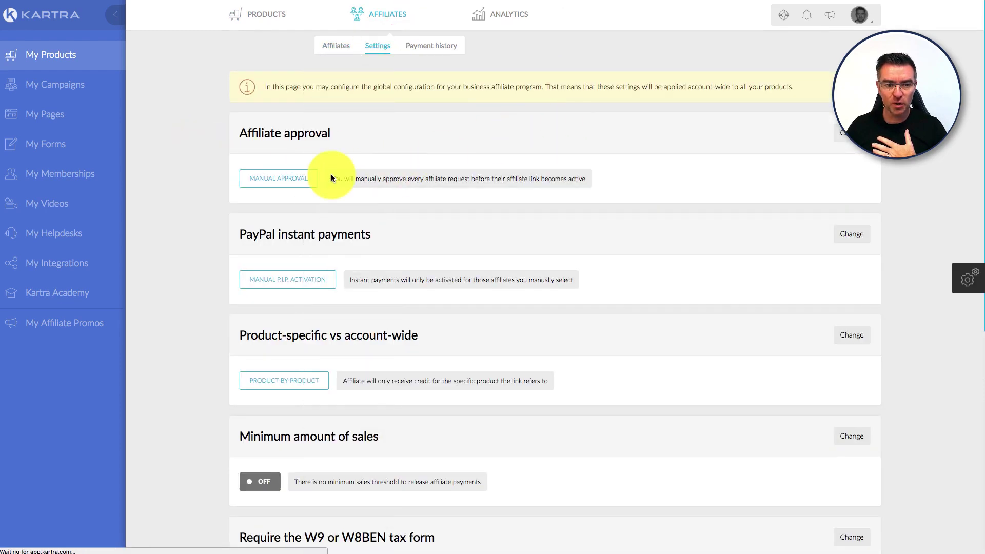
pyautogui.click(851, 133)
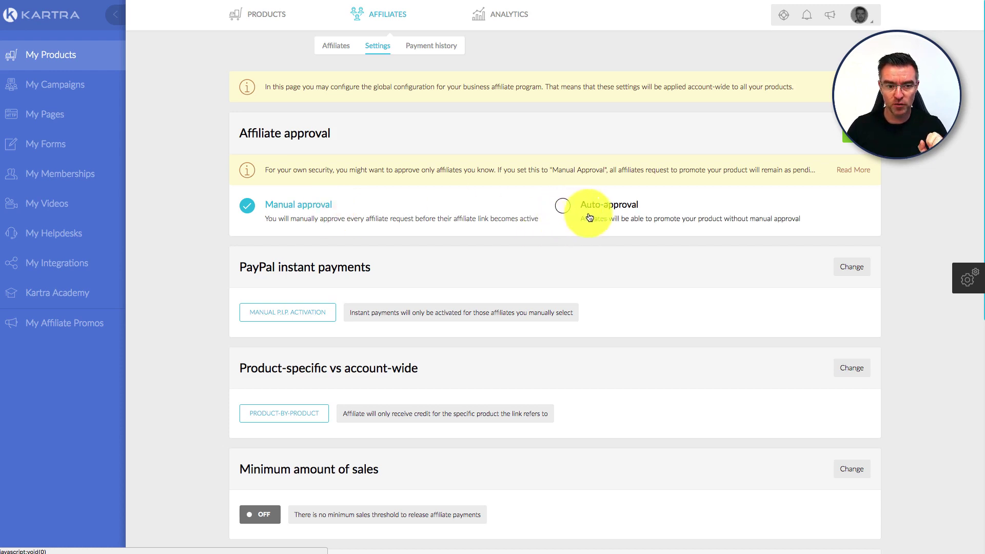
pyautogui.click(853, 139)
pyautogui.scroll(-3, 854, 151)
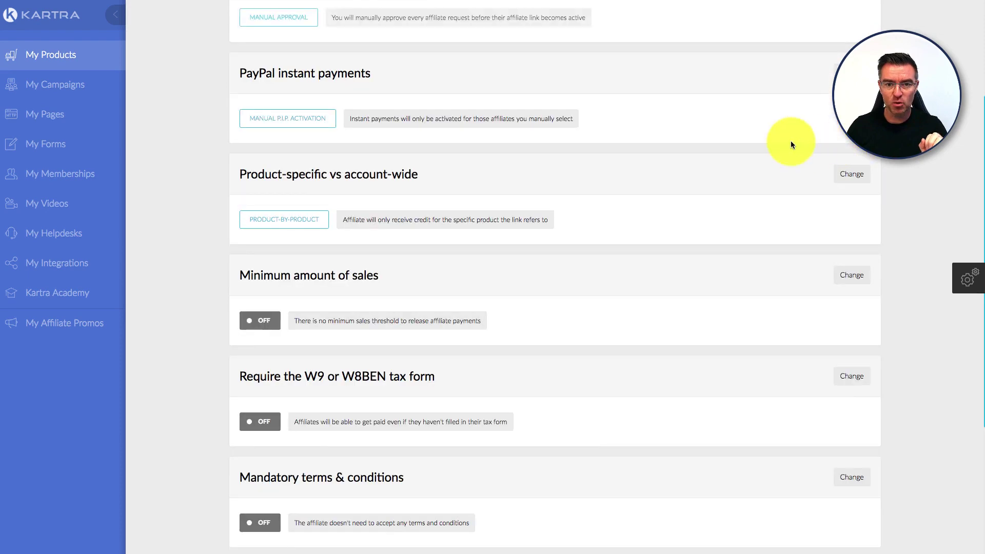
# Set PayPal instant payments to manual activation and credit affiliates product by product
pyautogui.click(852, 73)
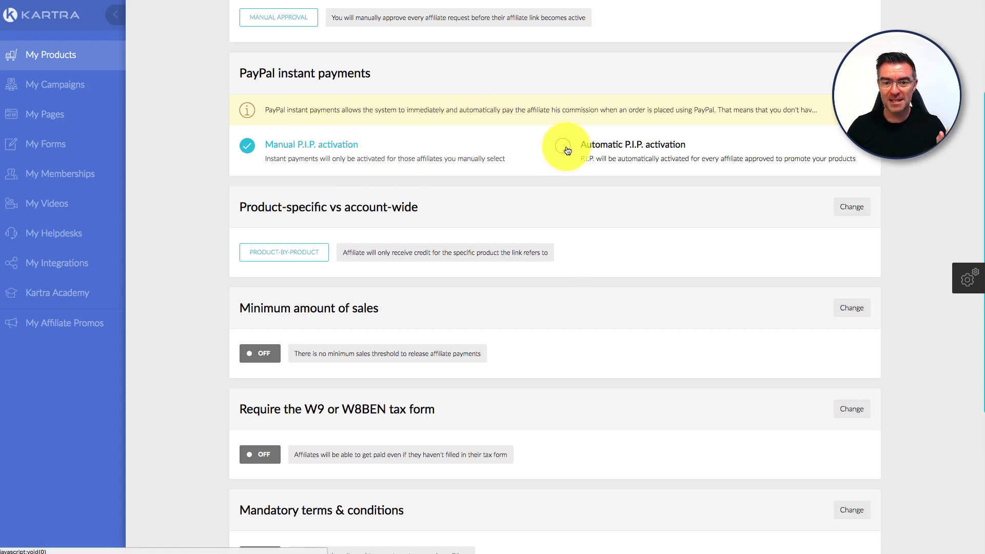
pyautogui.click(359, 163)
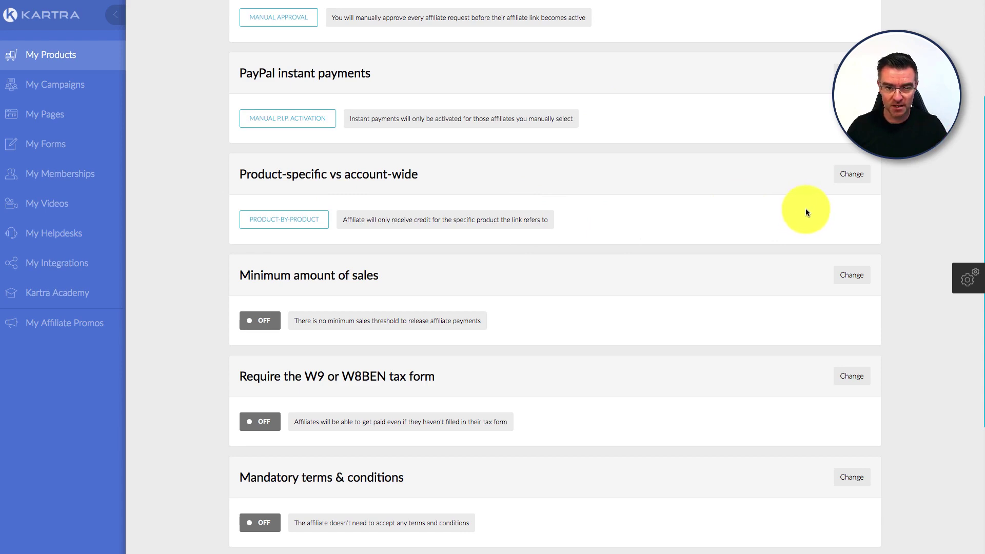
pyautogui.click(852, 176)
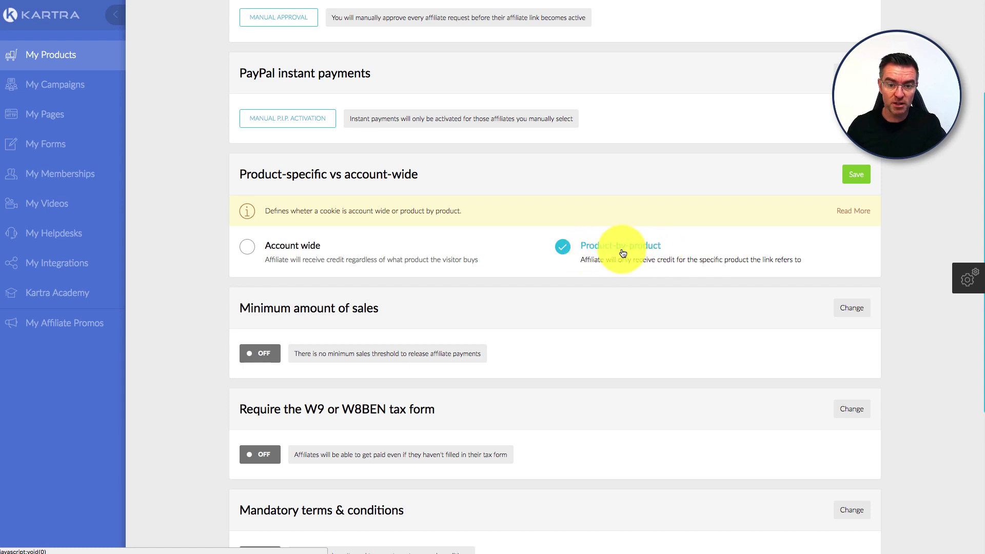
pyautogui.click(855, 174)
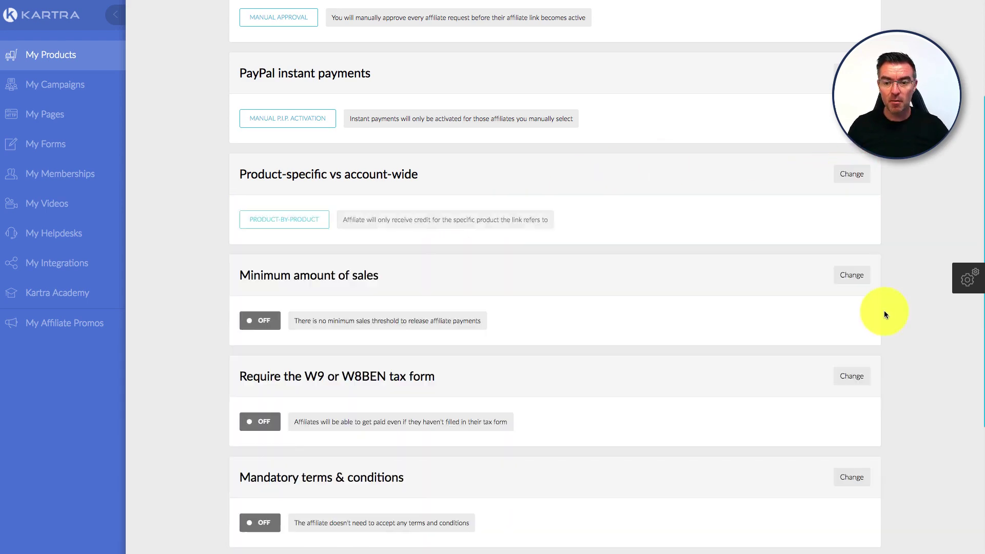
# Keep the minimum amount of sales setting at no minimum and save it
pyautogui.click(850, 275)
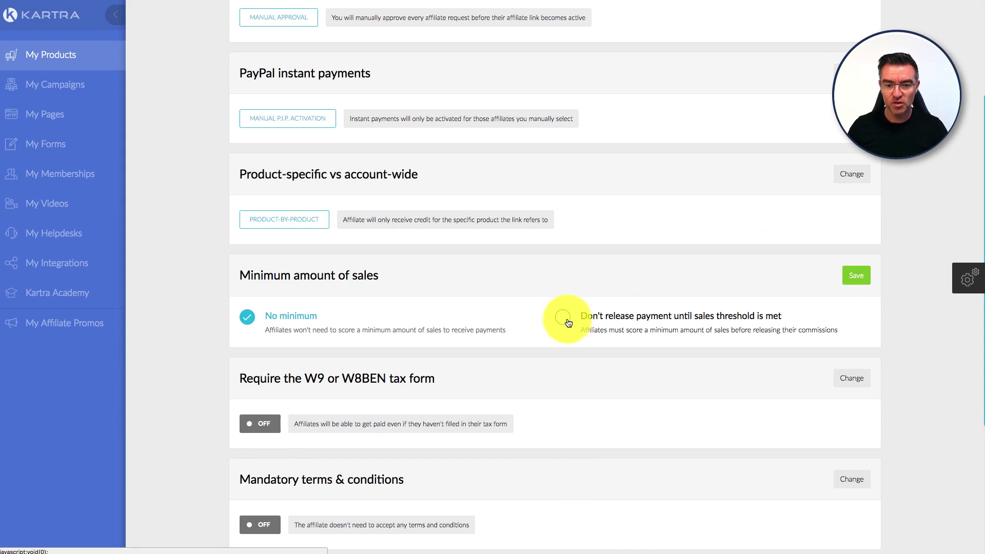
pyautogui.click(563, 318)
pyautogui.click(445, 373)
pyautogui.click(444, 372)
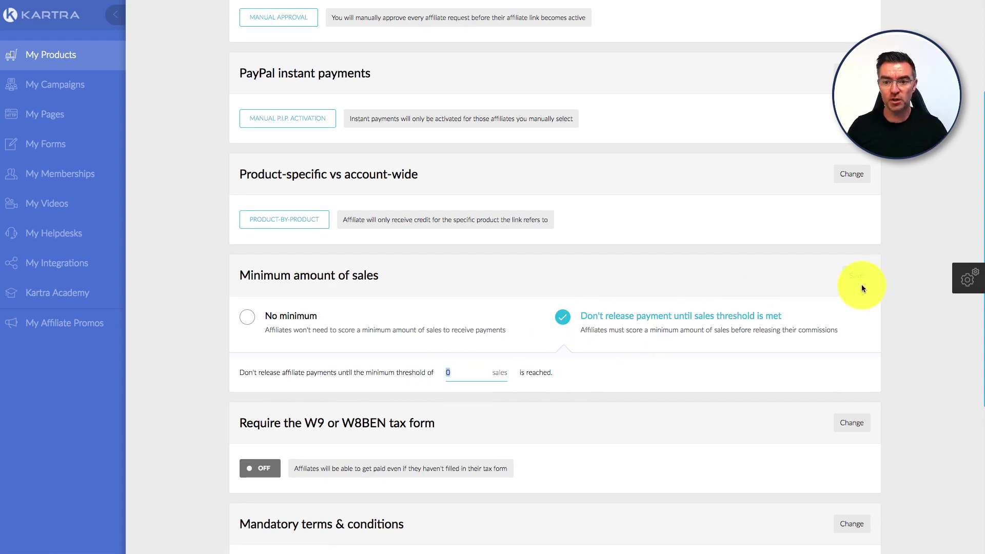
pyautogui.click(767, 277)
pyautogui.click(247, 318)
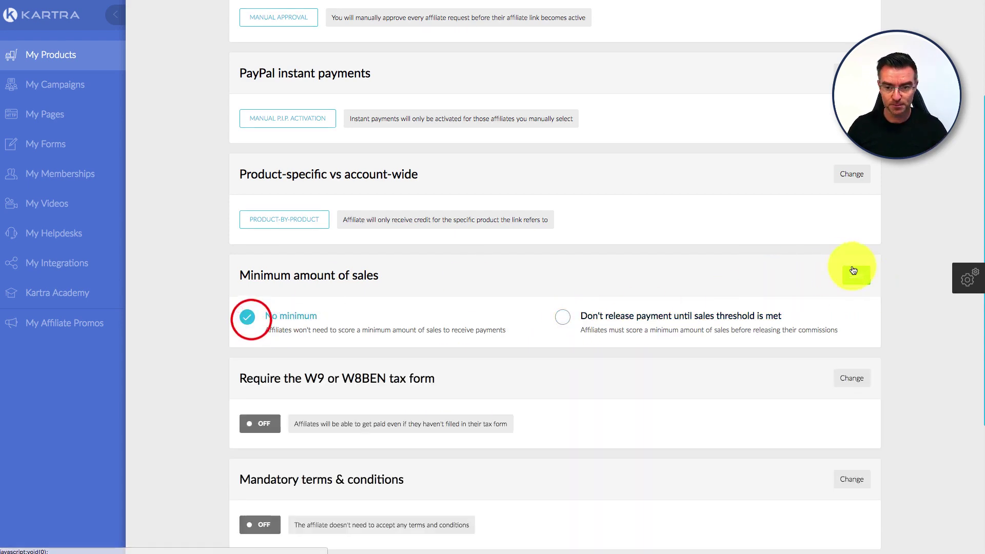
pyautogui.click(855, 274)
# Save the W9/W8BEN tax form requirement as not required
pyautogui.scroll(-3, 801, 287)
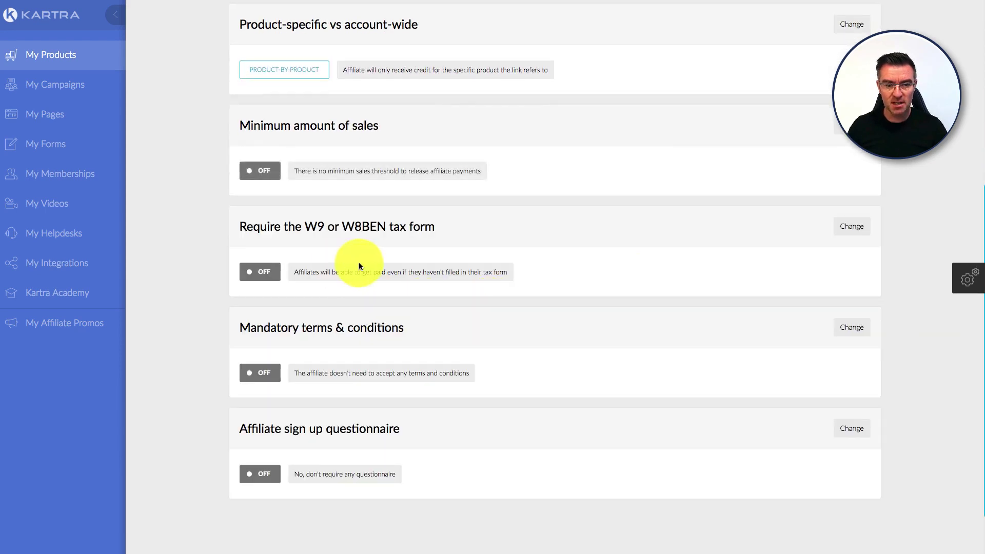
pyautogui.click(832, 226)
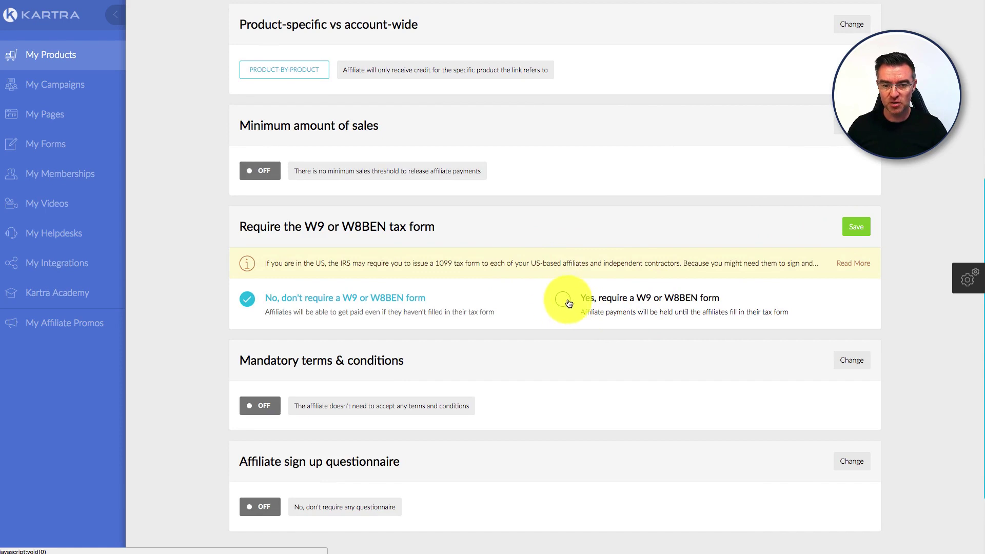
pyautogui.click(853, 227)
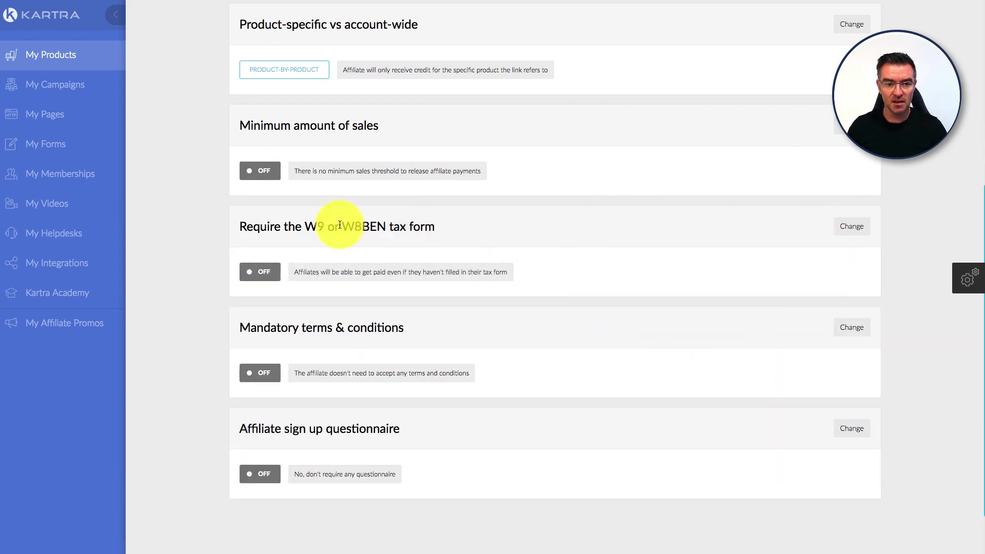
pyautogui.moveTo(339, 226); pyautogui.dragTo(458, 229)
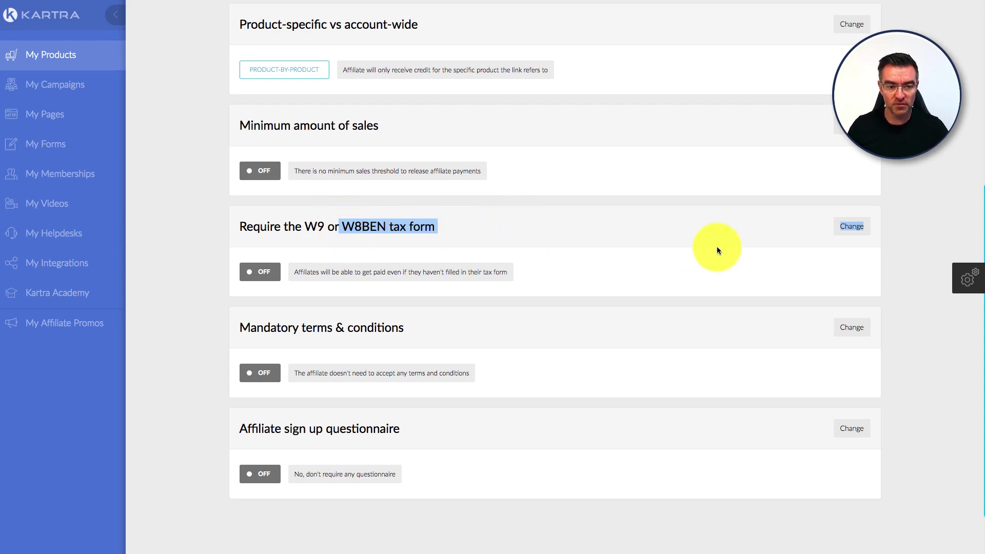
# Require affiliates to accept mandatory terms and conditions and save
pyautogui.click(853, 326)
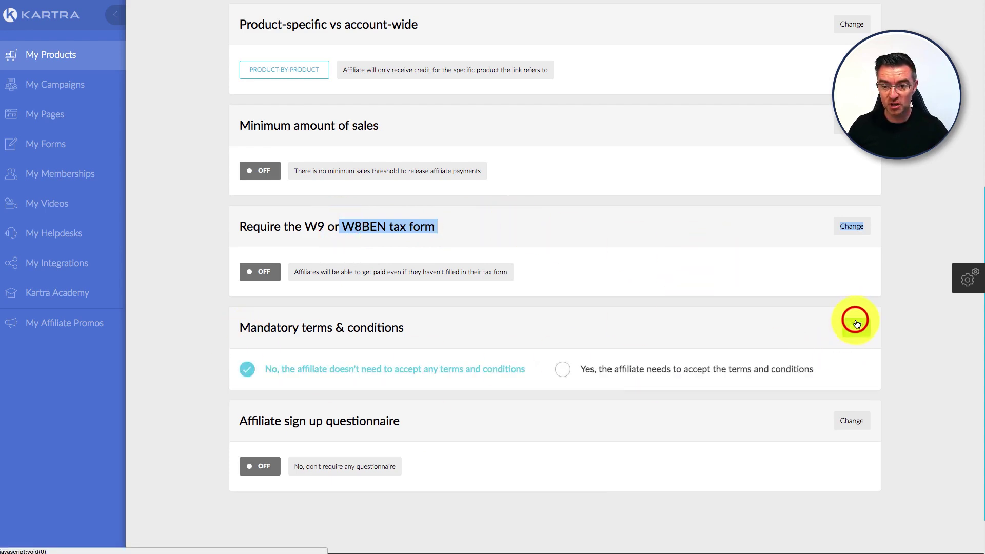
pyautogui.click(562, 369)
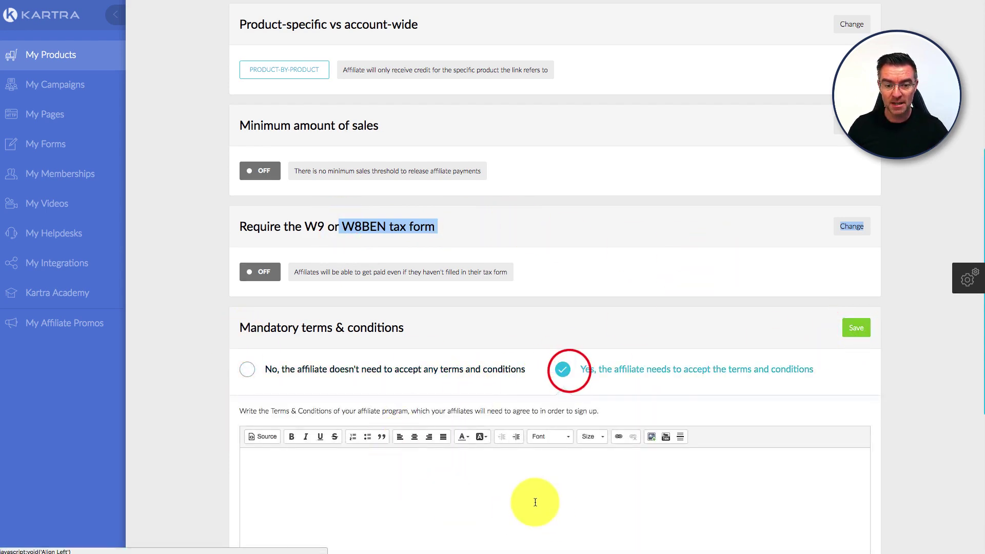
pyautogui.scroll(-5, 537, 495)
pyautogui.click(358, 247)
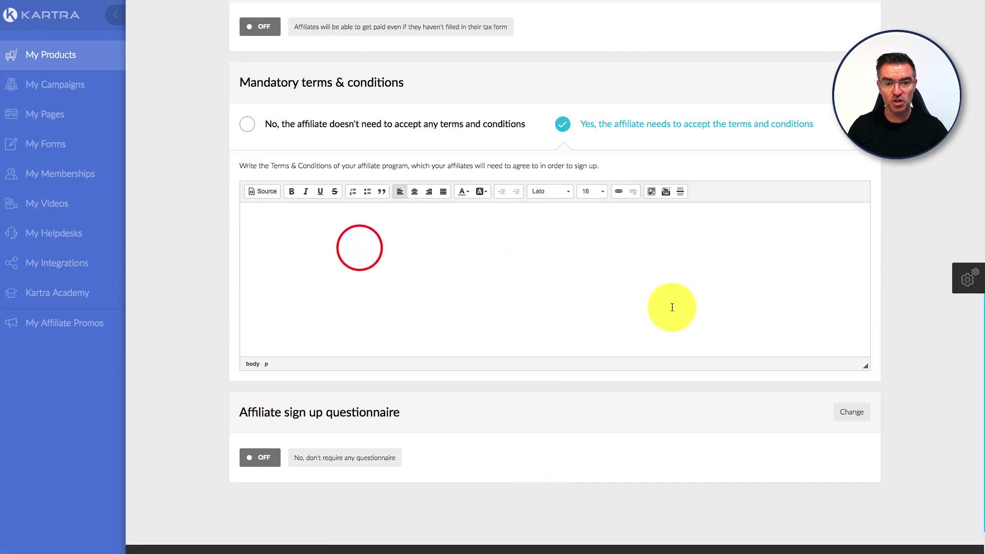
pyautogui.click(779, 135)
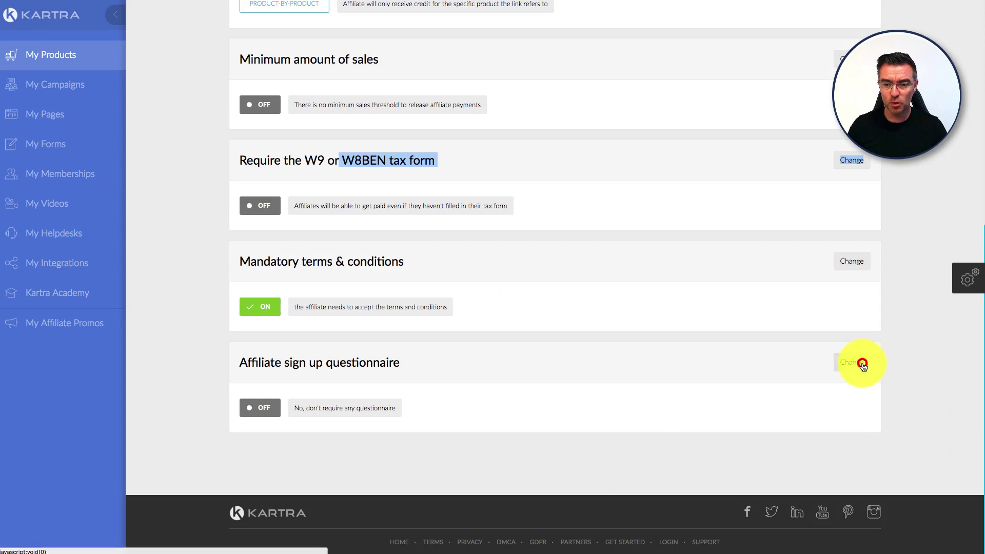
# Leave the sign-up questionnaire off after previewing the short-answer question builder
pyautogui.click(860, 360)
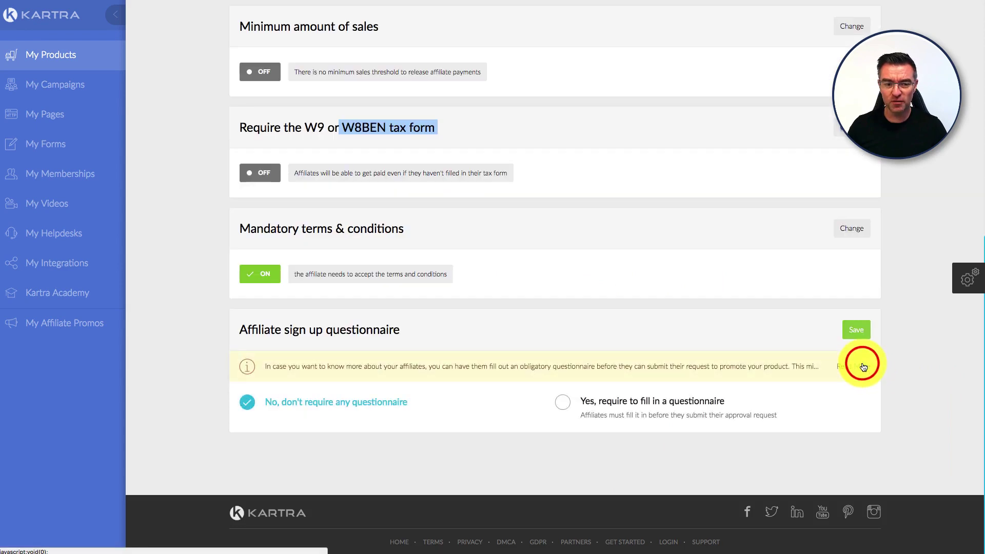
pyautogui.click(562, 402)
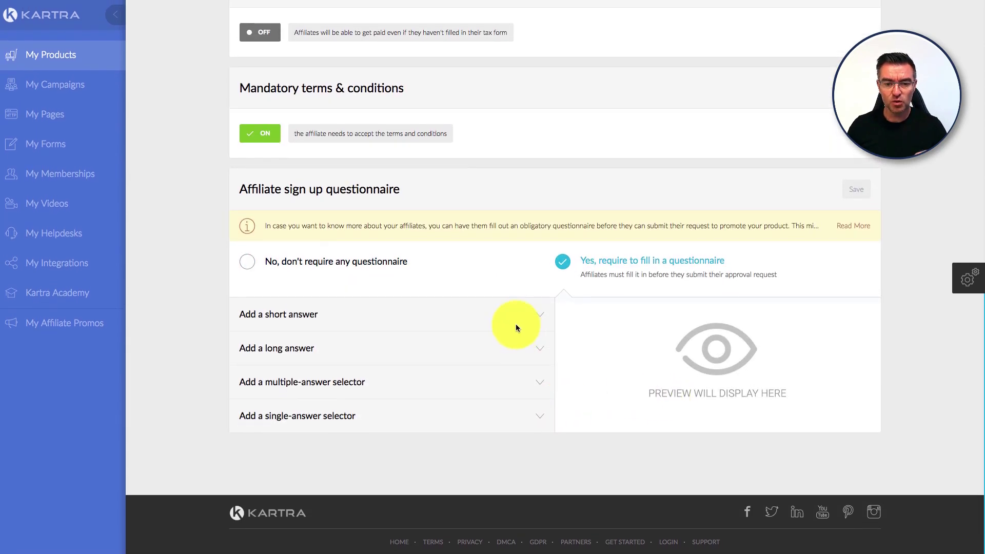
pyautogui.click(541, 316)
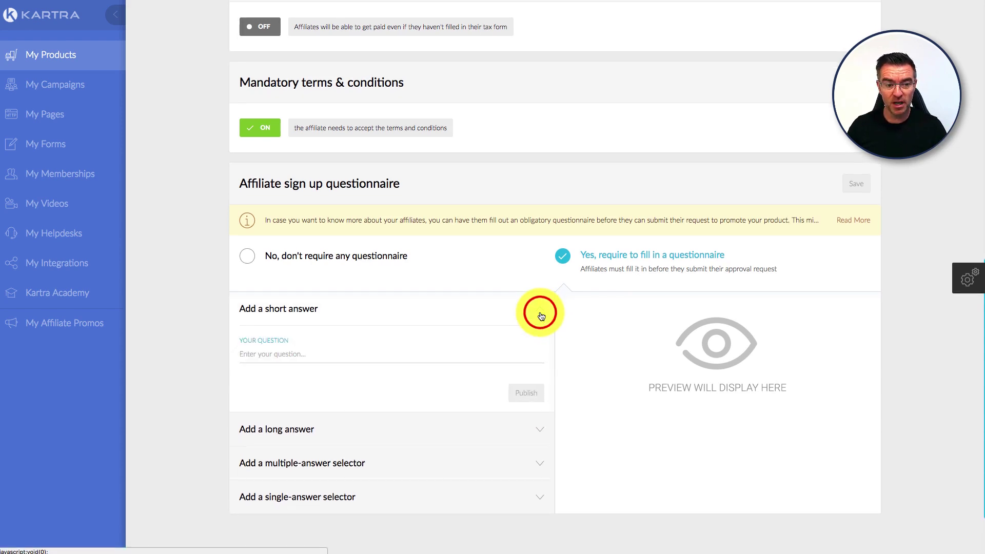
pyautogui.click(303, 354)
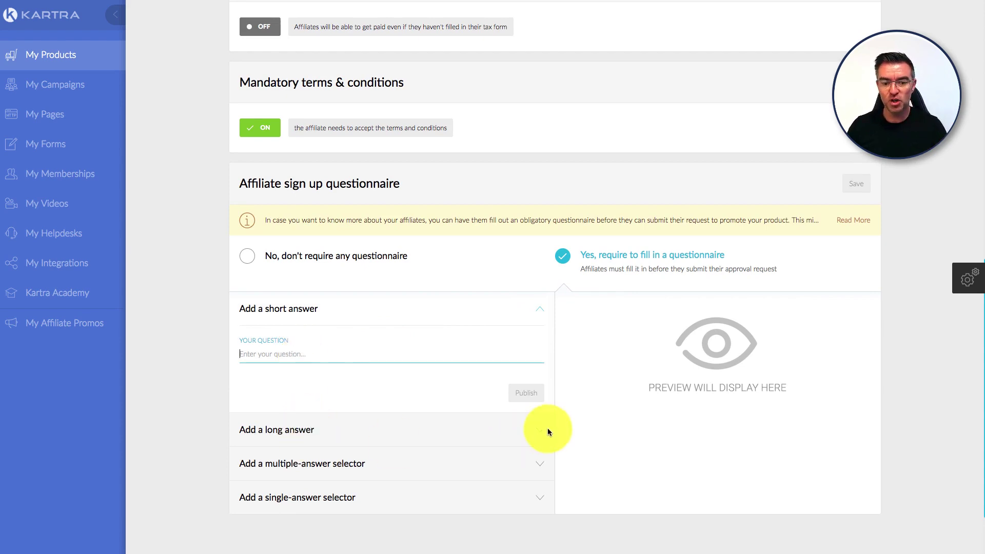
pyautogui.click(539, 308)
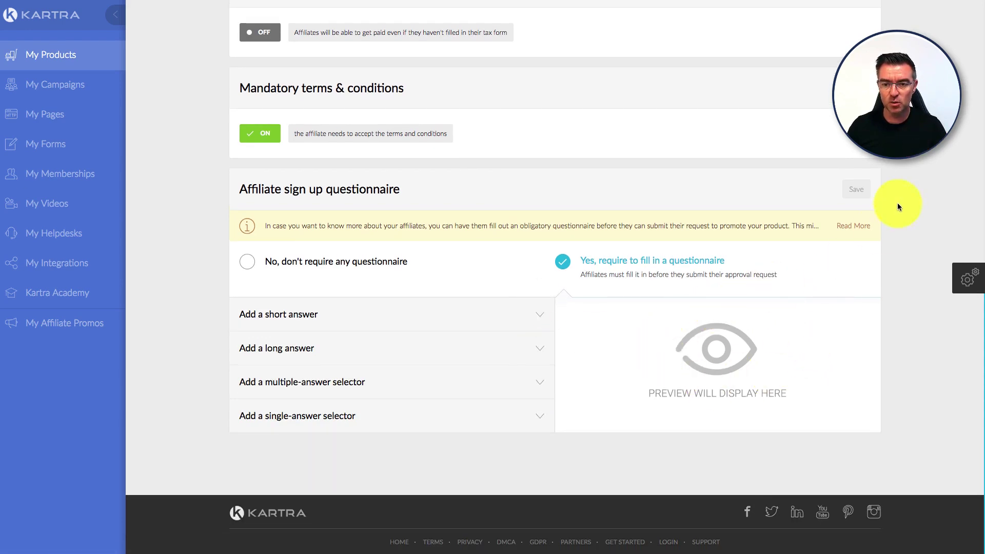
pyautogui.click(252, 262)
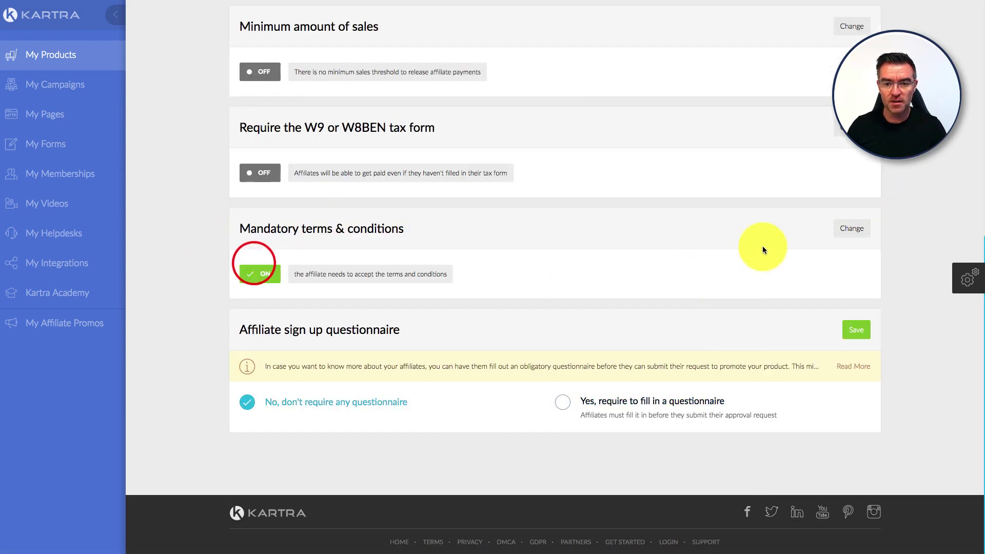
pyautogui.click(862, 334)
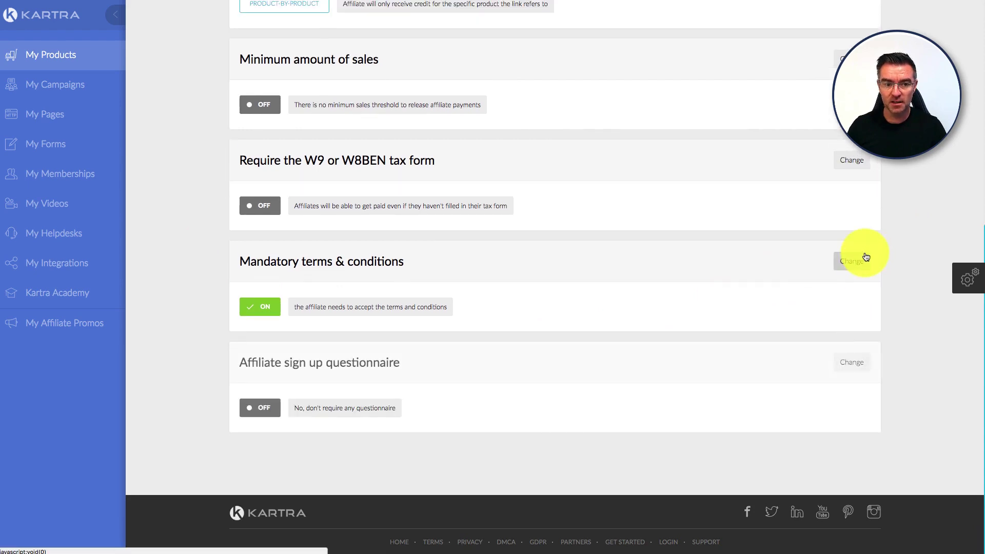
# Switch the mandatory terms and conditions requirement back to No and save
pyautogui.click(864, 255)
pyautogui.click(247, 123)
pyautogui.click(858, 268)
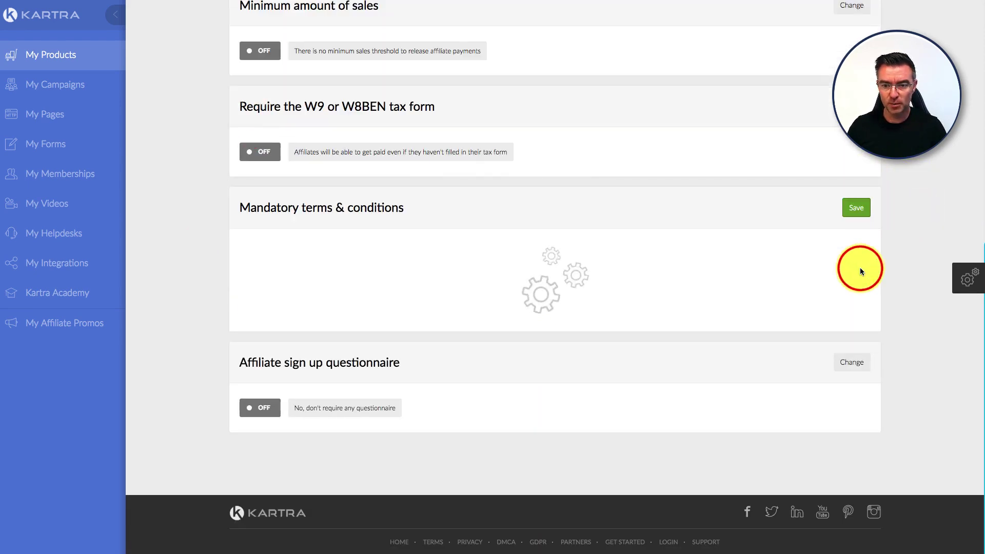
pyautogui.scroll(8, 859, 267)
pyautogui.click(442, 47)
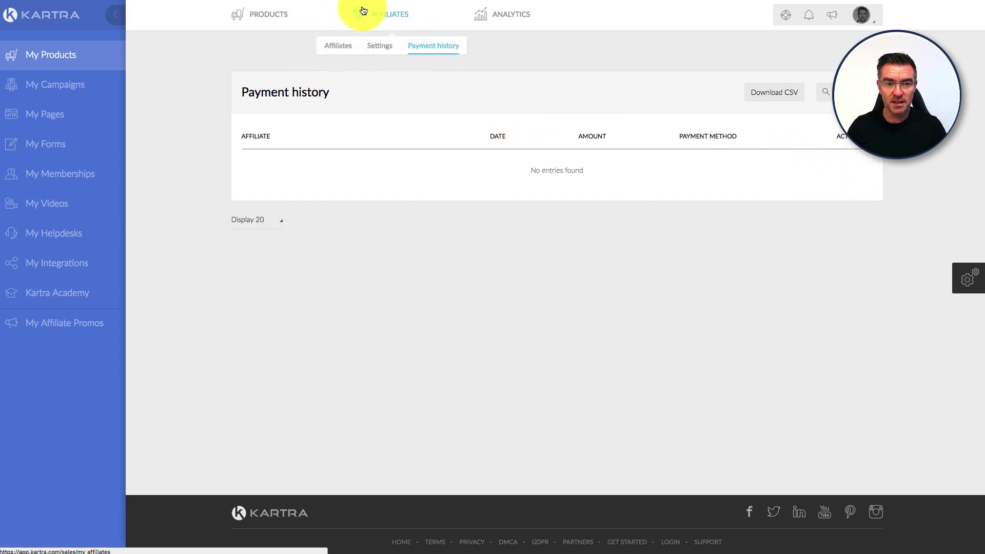
# Review the empty affiliate Payment history page
pyautogui.moveTo(494, 17)
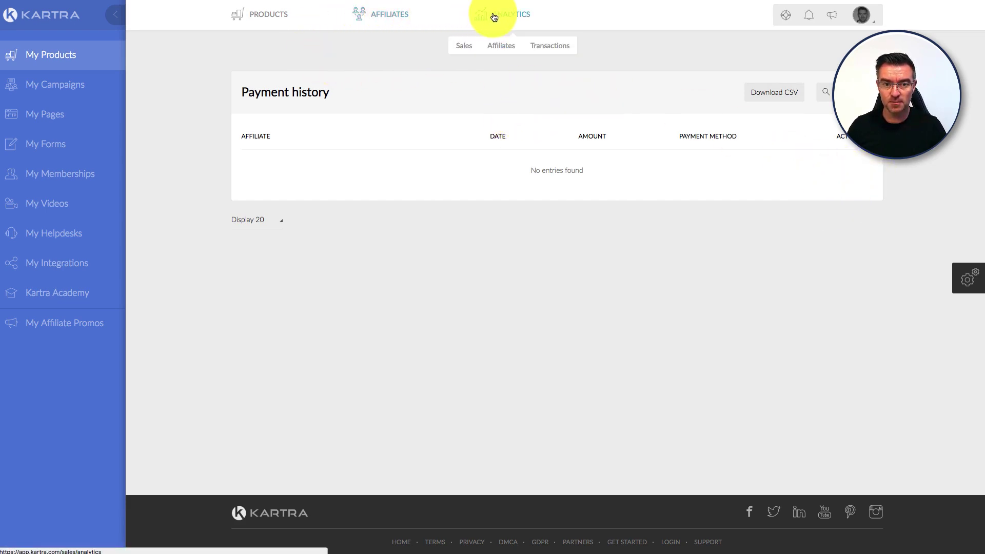
# Show the Affiliates analytics for the All Time date range
pyautogui.click(505, 48)
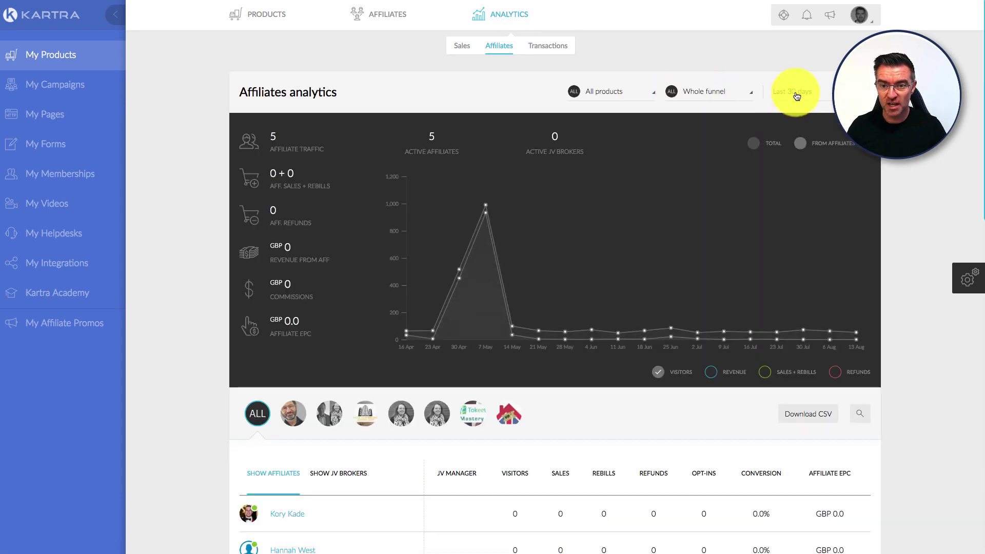
pyautogui.click(796, 97)
pyautogui.click(786, 113)
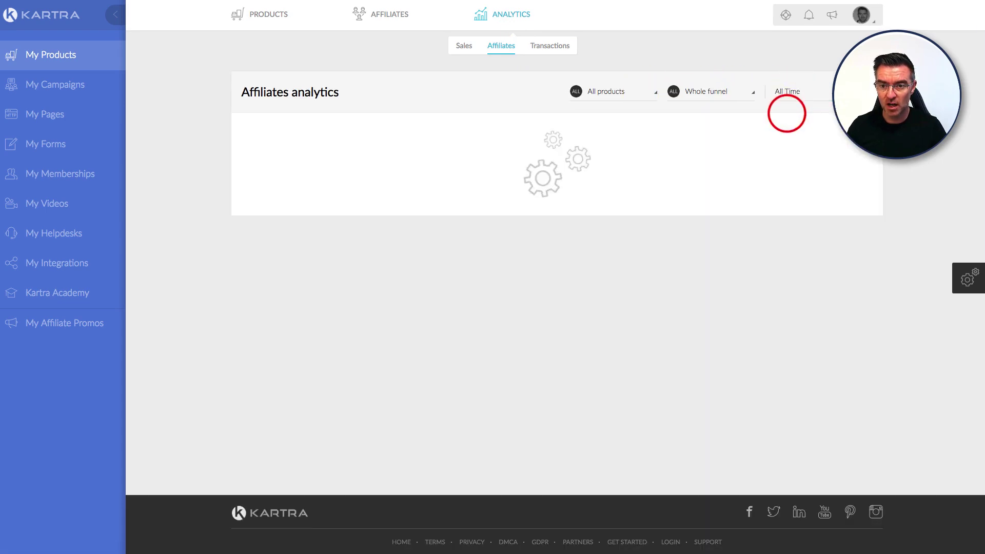
pyautogui.scroll(-2, 912, 155)
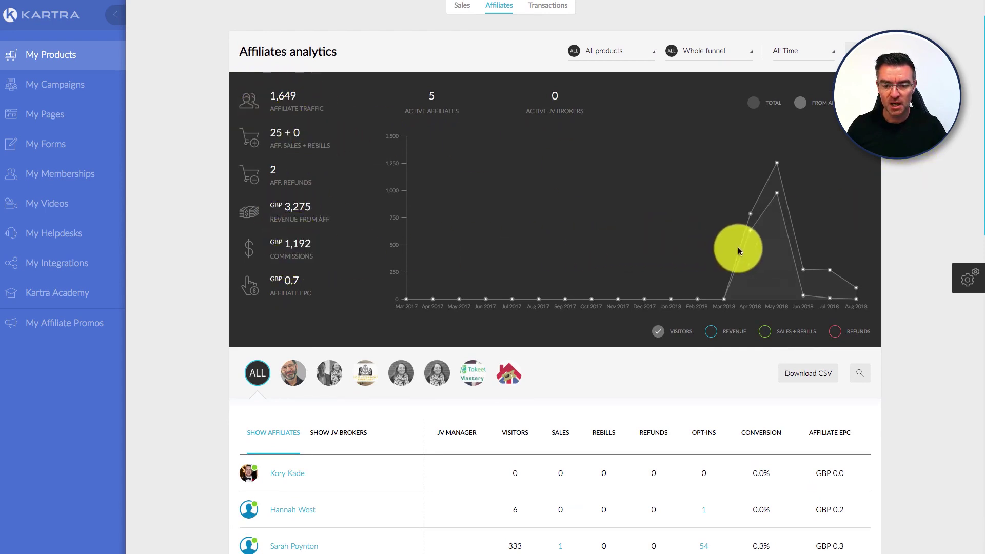
pyautogui.scroll(-5, 755, 247)
pyautogui.scroll(-3, 755, 250)
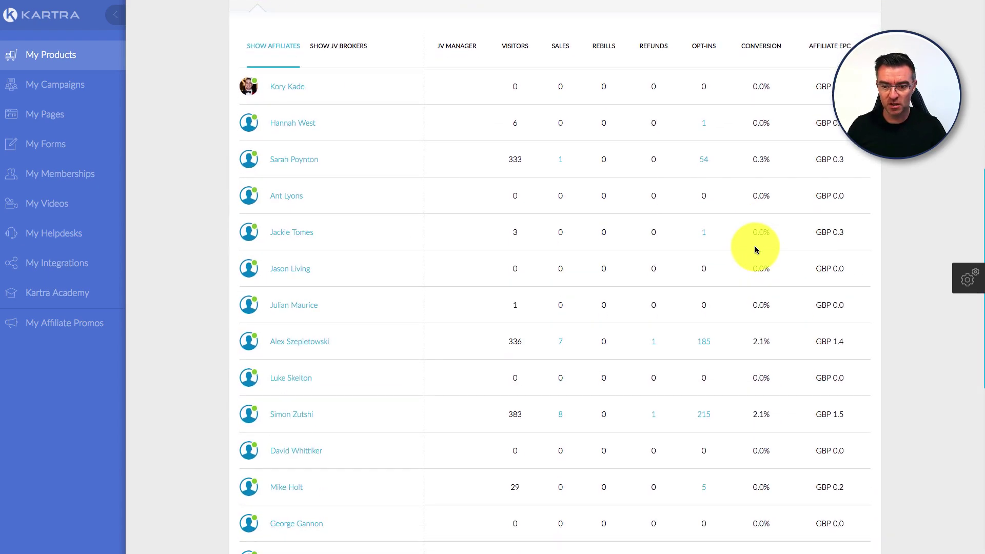
pyautogui.scroll(10, 755, 250)
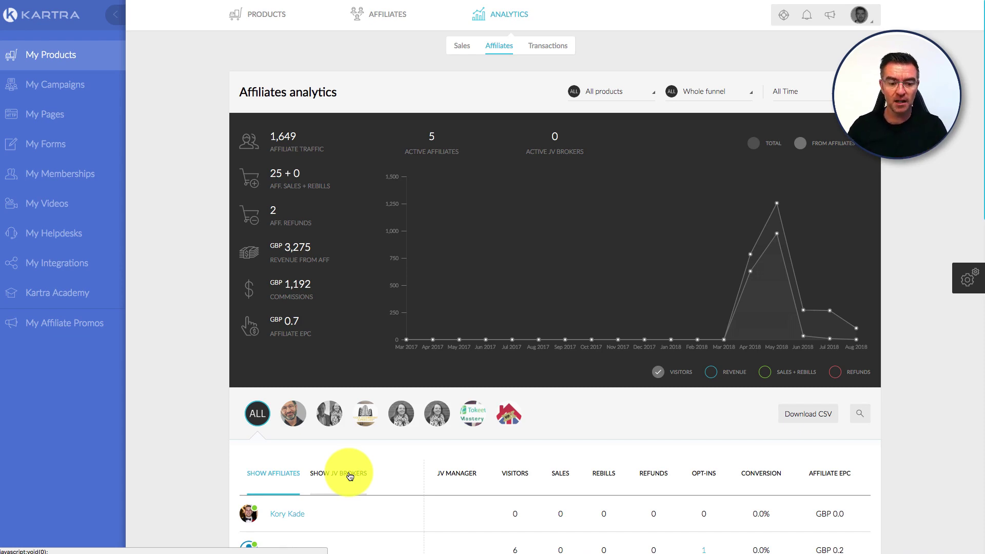
# Toggle the analytics between JV broker figures and affiliate figures
pyautogui.click(348, 473)
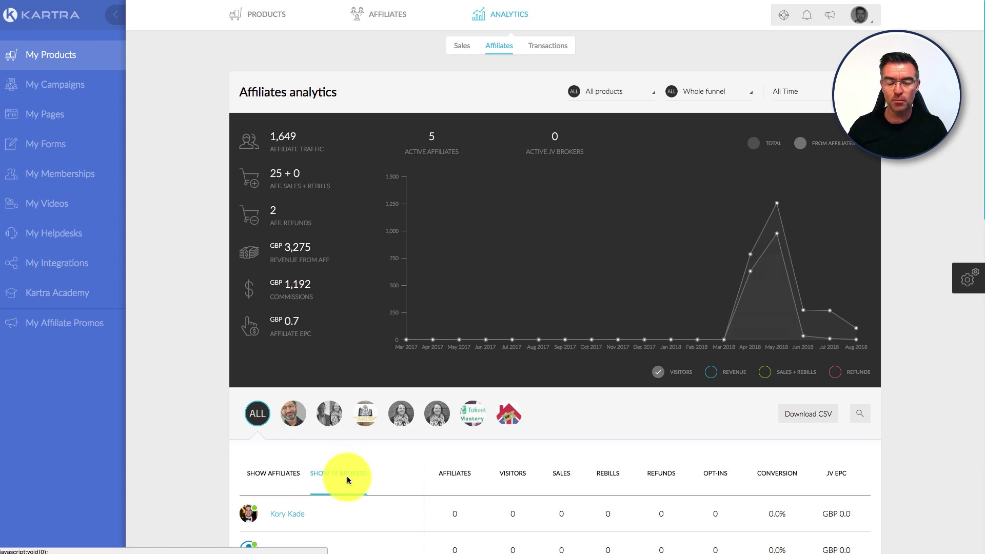
pyautogui.scroll(-2, 360, 481)
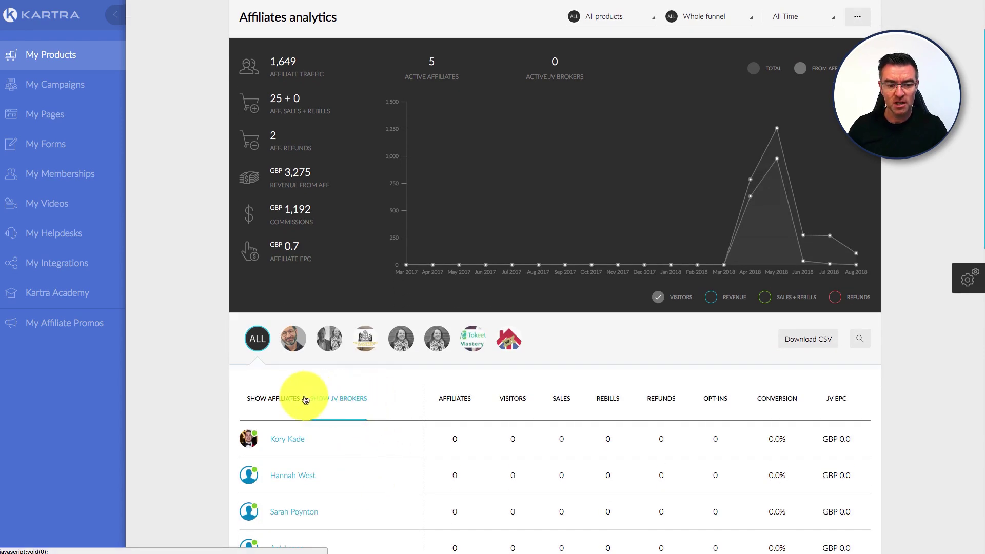
pyautogui.click(285, 398)
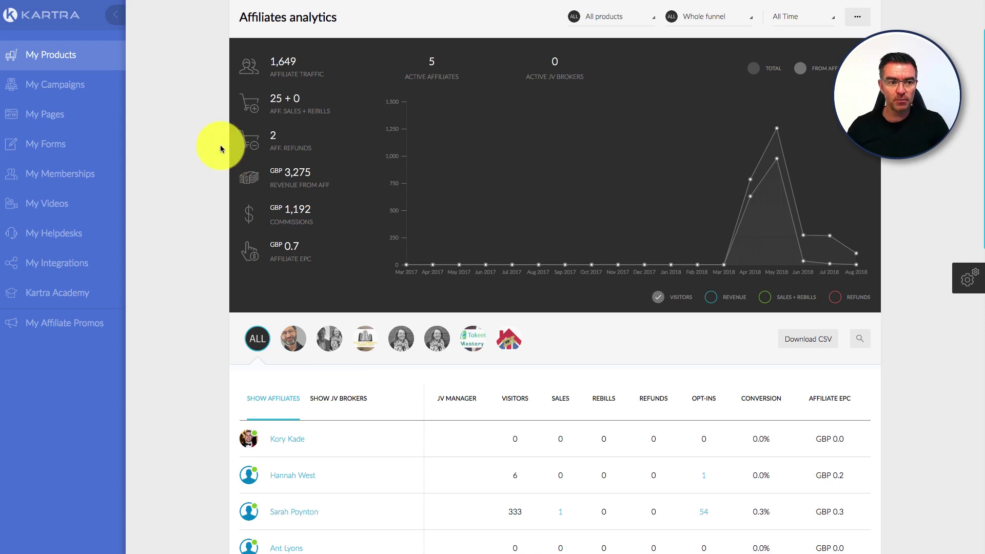
pyautogui.scroll(3, 149, 102)
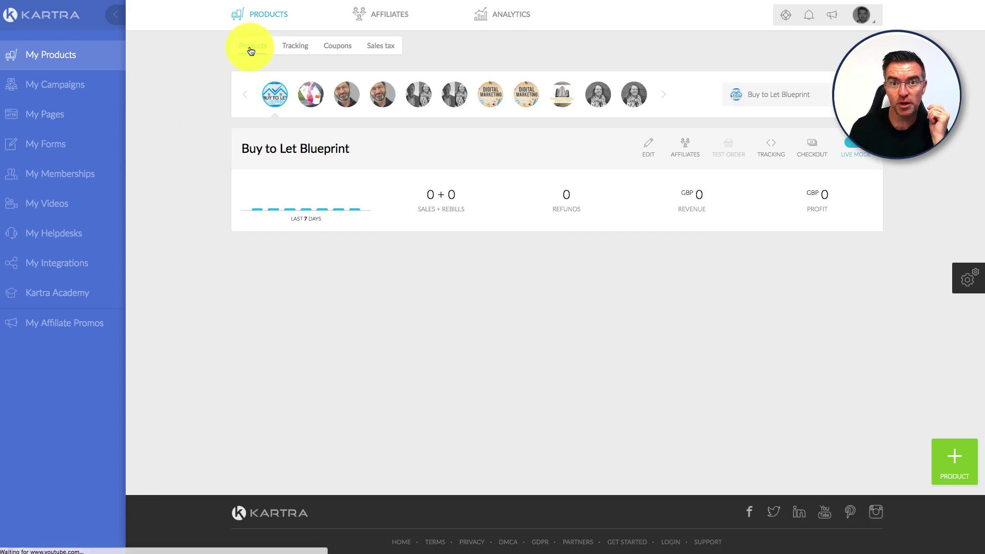
# Edit the Buy to Let Blueprint product and save its basic info unchanged
pyautogui.click(645, 143)
pyautogui.click(622, 173)
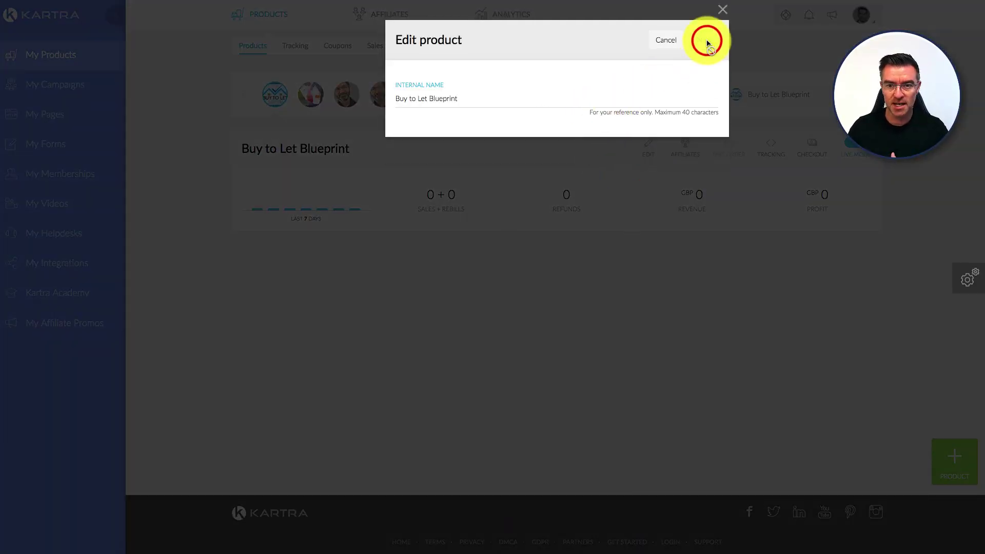
pyautogui.click(706, 41)
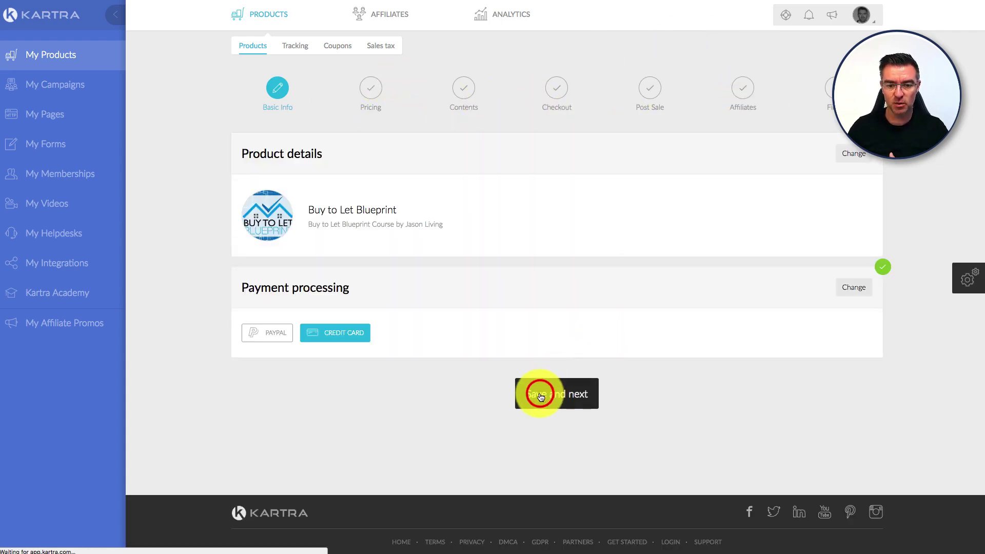
pyautogui.click(541, 397)
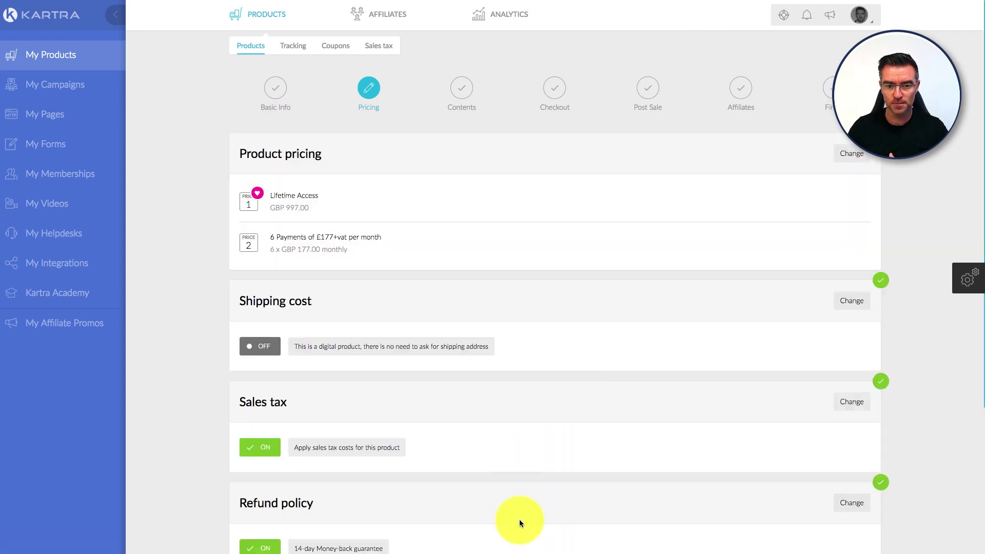
# Save the Pricing, Contents and Checkout steps to reach Post Sale
pyautogui.scroll(-4, 519, 519)
pyautogui.click(595, 415)
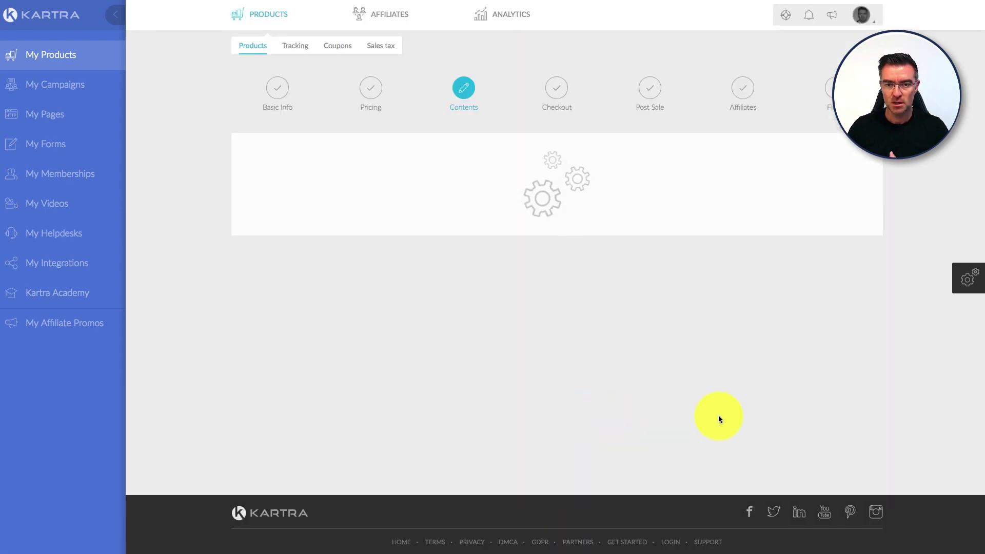
pyautogui.click(631, 395)
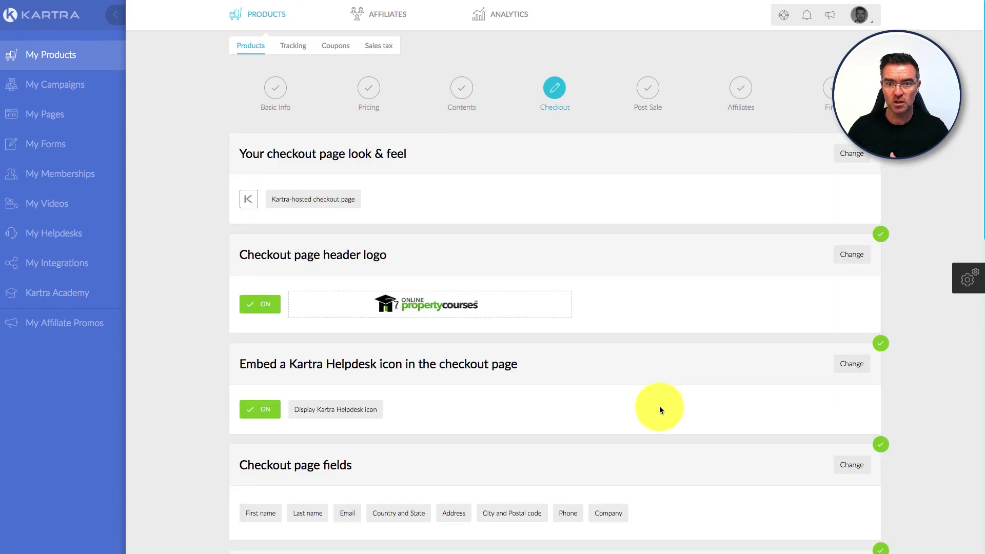
pyautogui.scroll(-10, 658, 404)
pyautogui.scroll(-4, 594, 508)
pyautogui.click(622, 407)
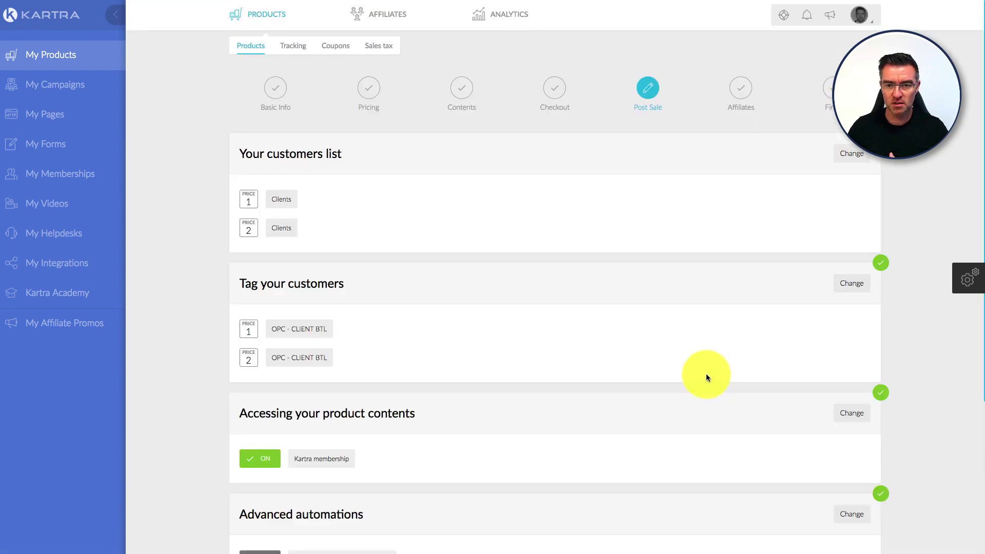
pyautogui.scroll(-4, 706, 374)
# Move to the Affiliates step and review sale commissions for both price options
pyautogui.click(630, 406)
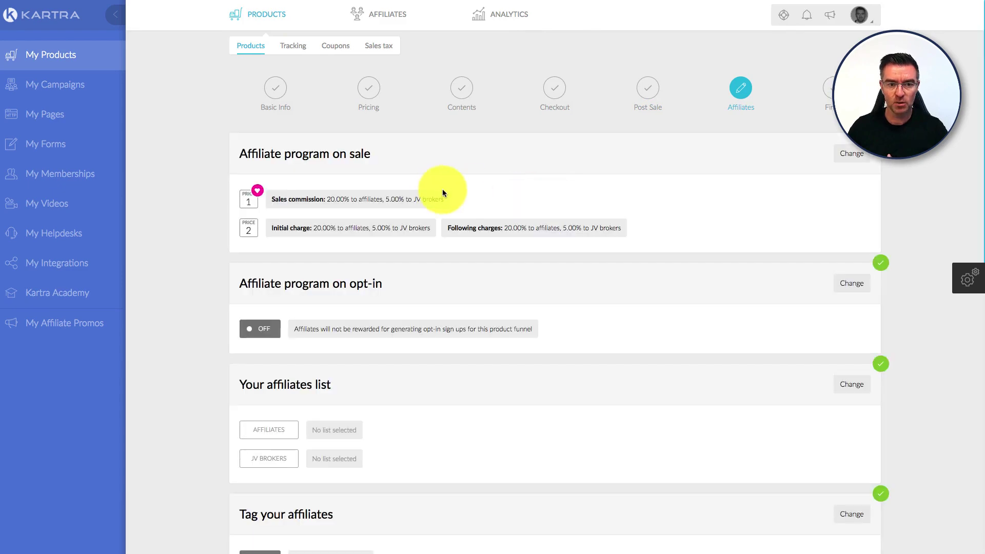
pyautogui.click(863, 157)
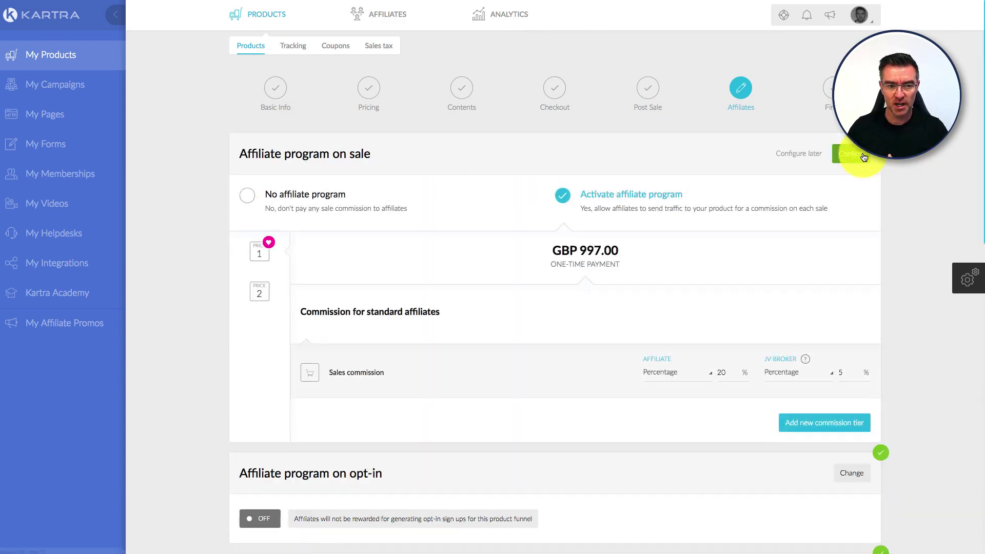
pyautogui.scroll(-3, 421, 256)
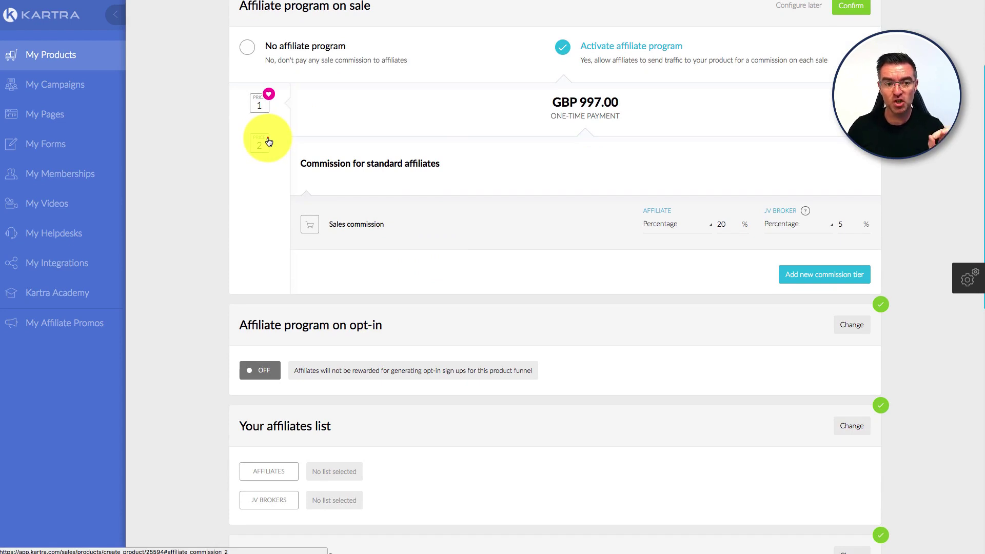
pyautogui.click(267, 140)
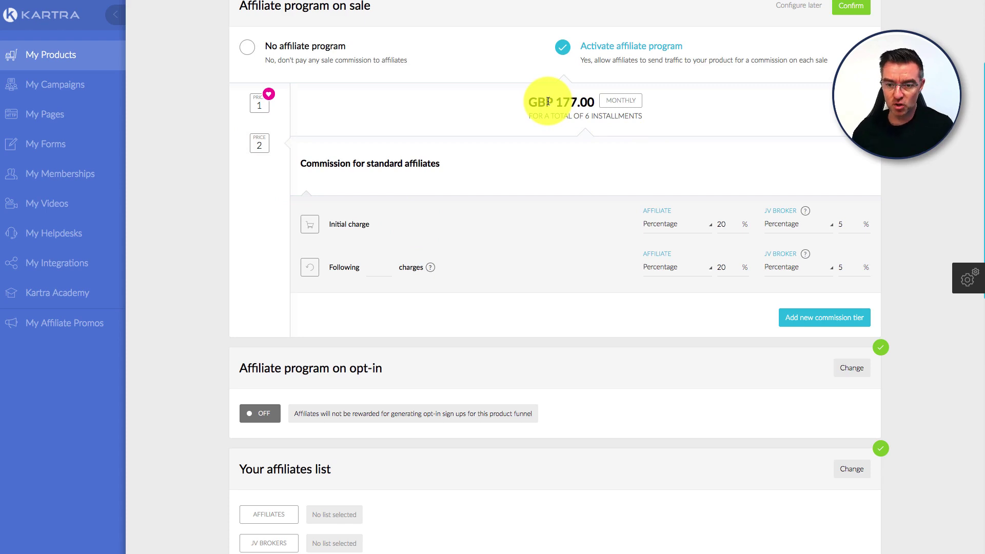
pyautogui.click(262, 105)
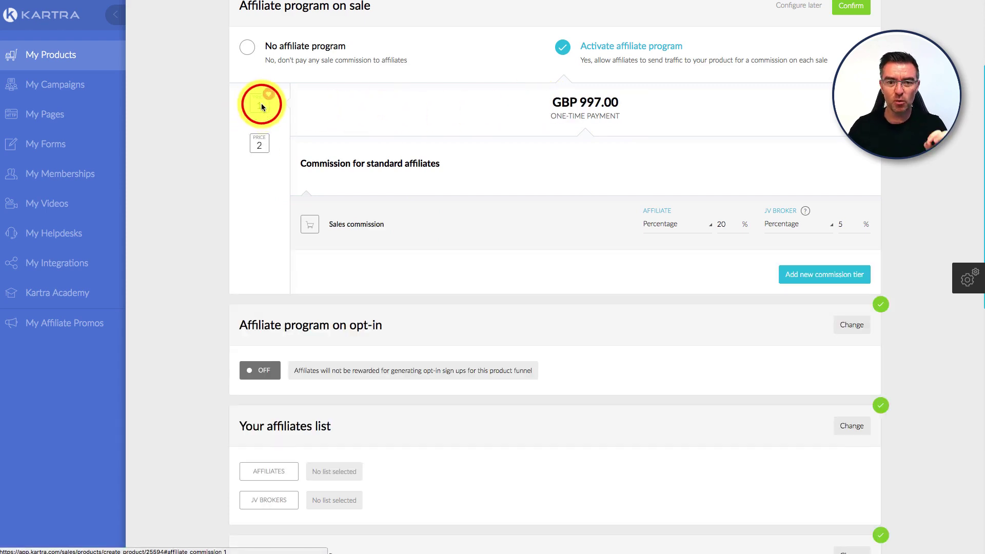
pyautogui.moveTo(632, 99); pyautogui.dragTo(527, 99)
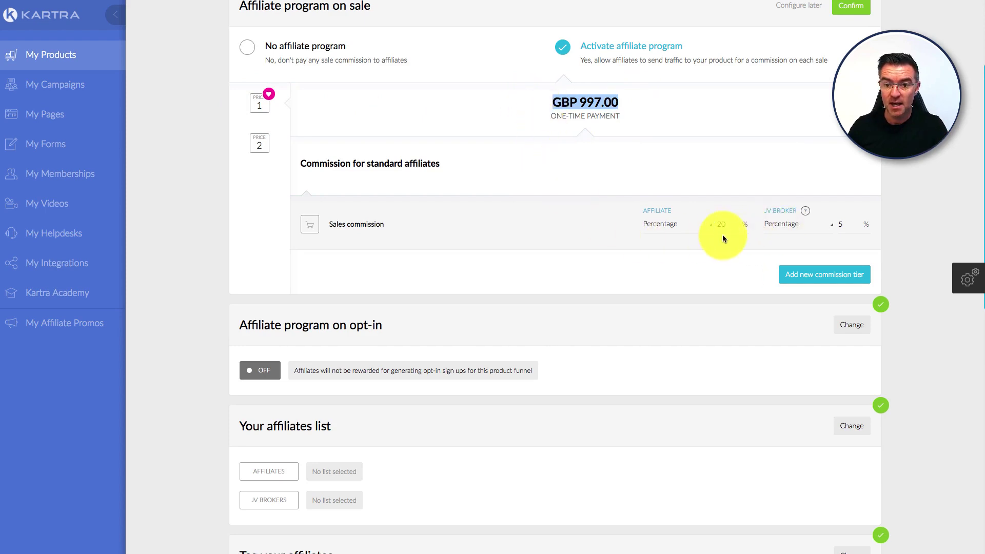
# Check the 20% affiliate and 5% JV broker commissions, including the monthly option
pyautogui.moveTo(804, 211)
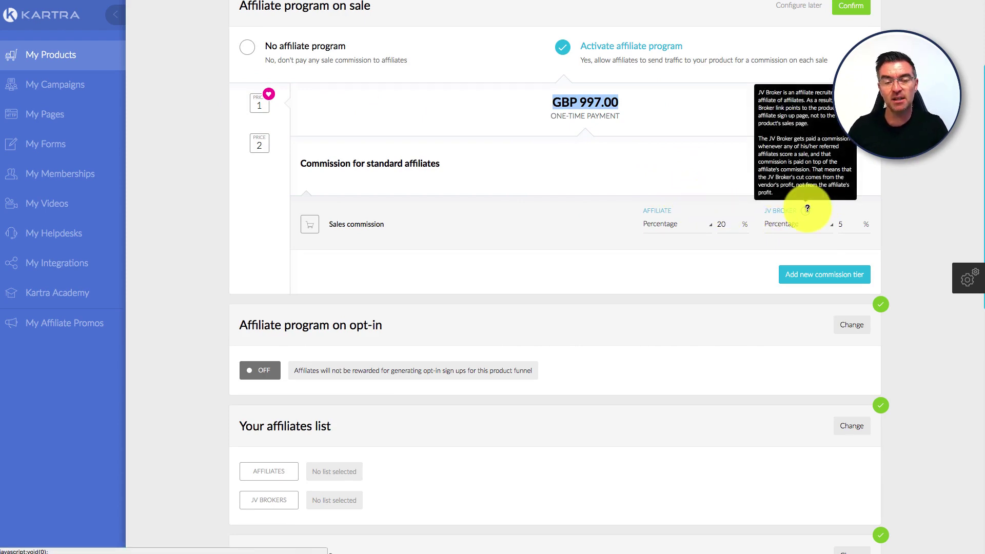
pyautogui.click(735, 256)
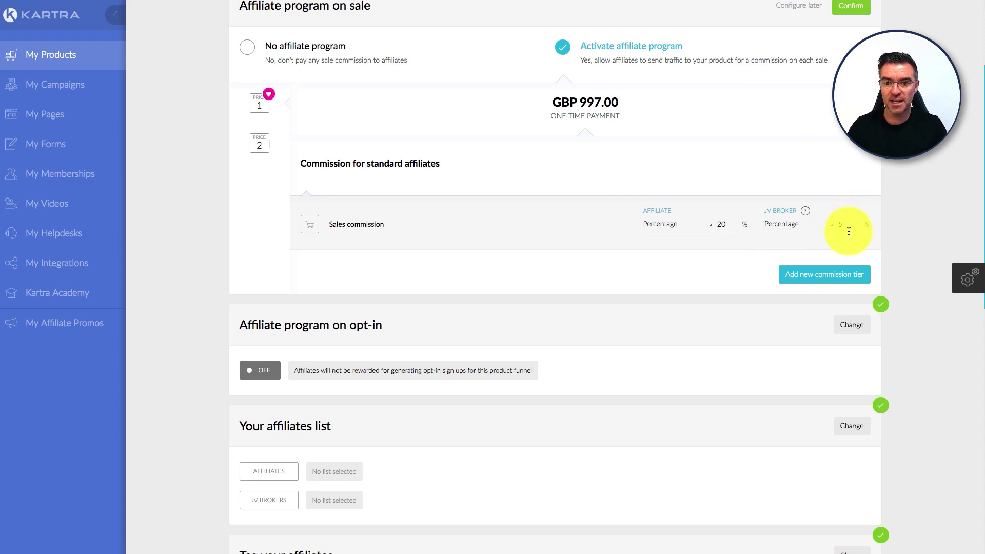
pyautogui.click(543, 204)
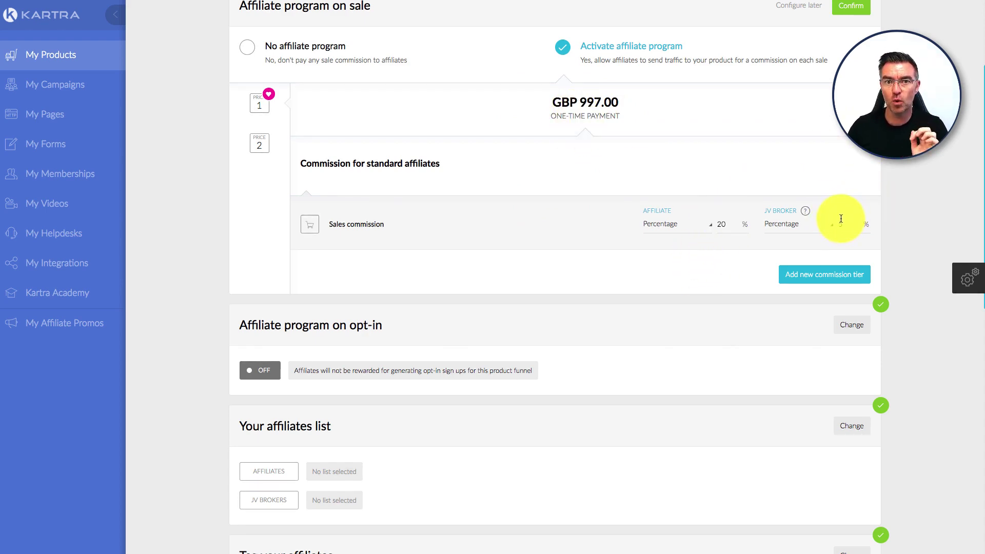
pyautogui.scroll(1, 761, 114)
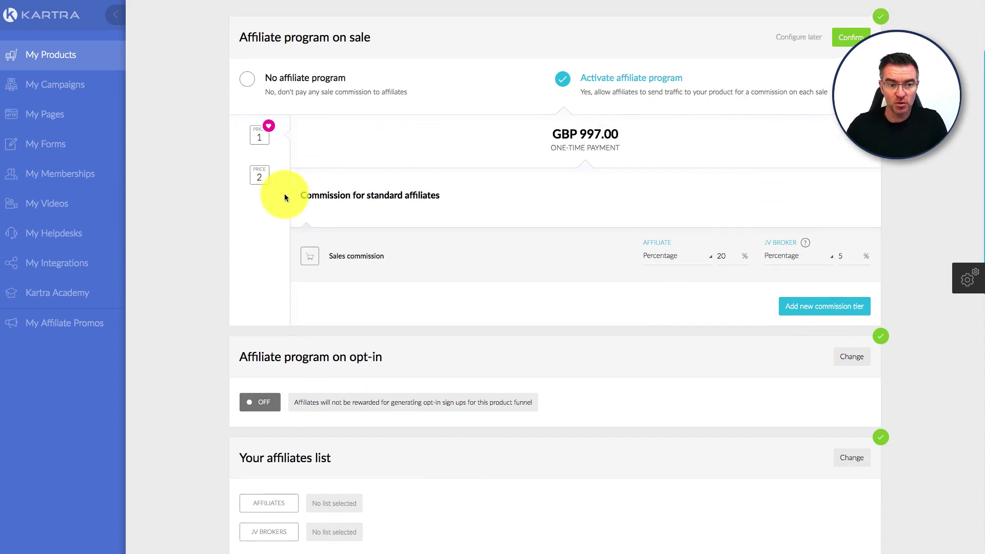
pyautogui.click(267, 178)
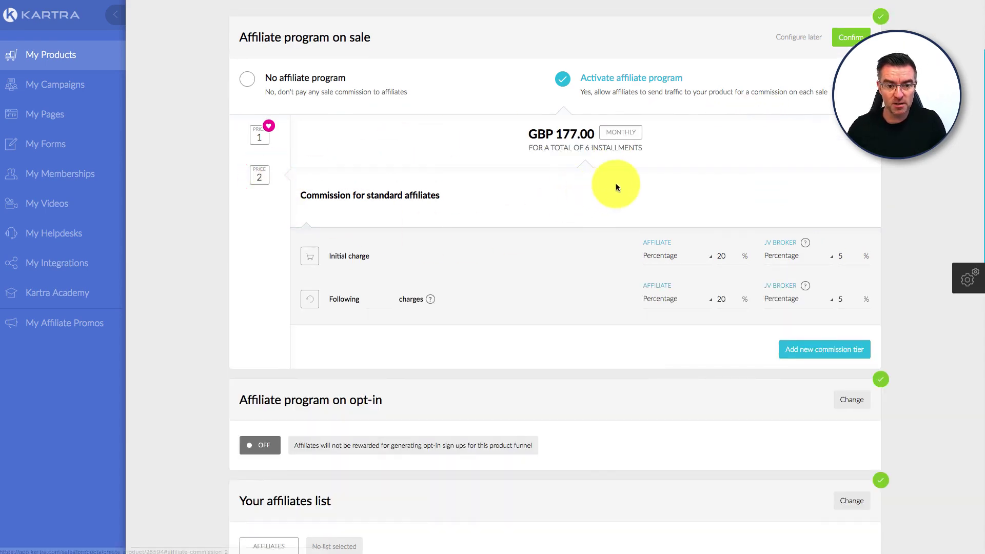
pyautogui.scroll(-1, 616, 185)
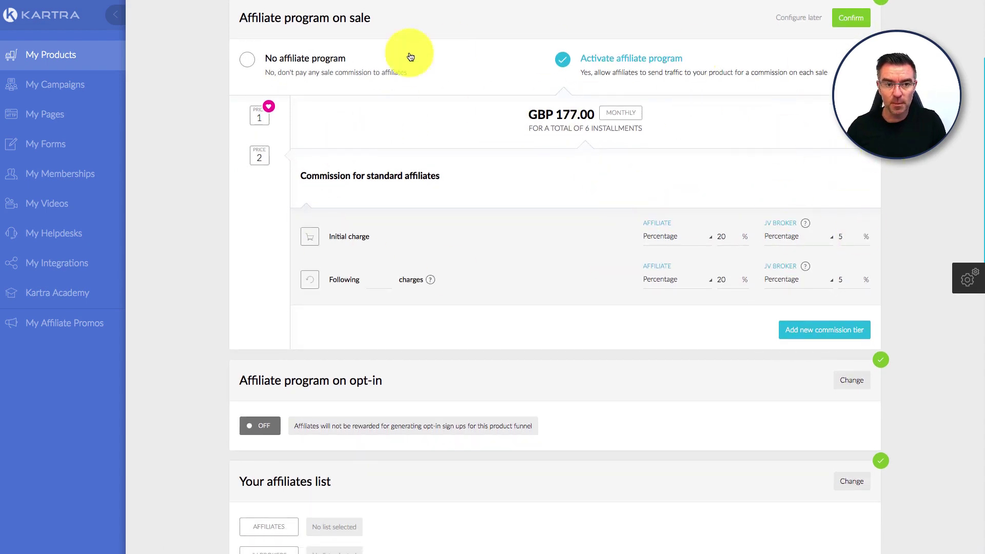
# Confirm and save the on-sale affiliate commission settings
pyautogui.click(854, 20)
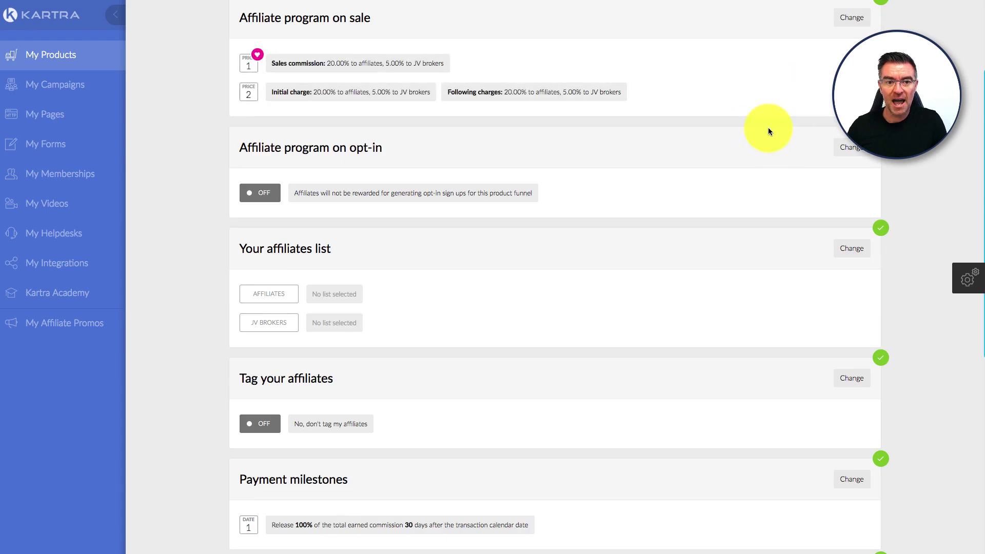
pyautogui.click(852, 17)
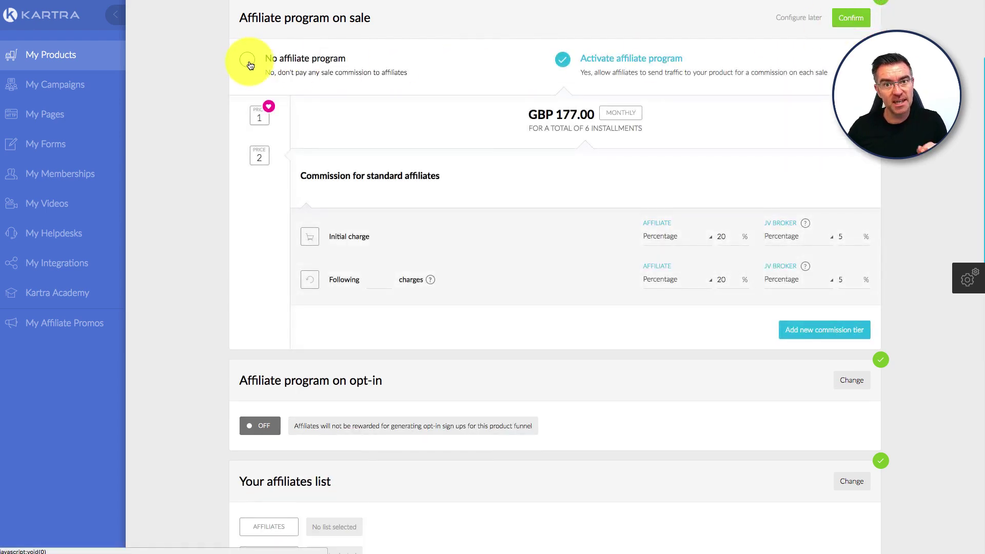
pyautogui.click(860, 21)
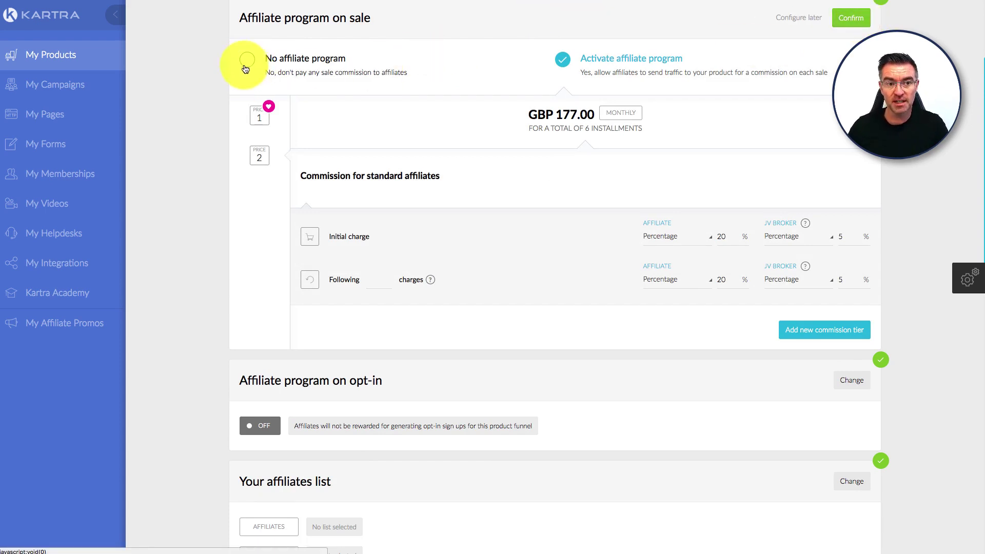
pyautogui.click(856, 19)
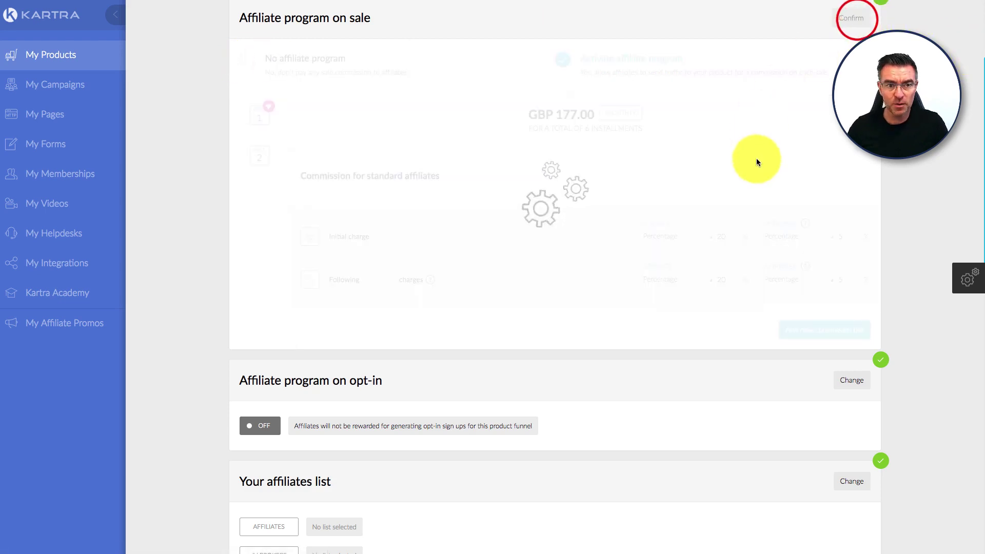
# Keep the opt-in affiliate program set to No affiliate program on opt-in
pyautogui.scroll(-2, 761, 177)
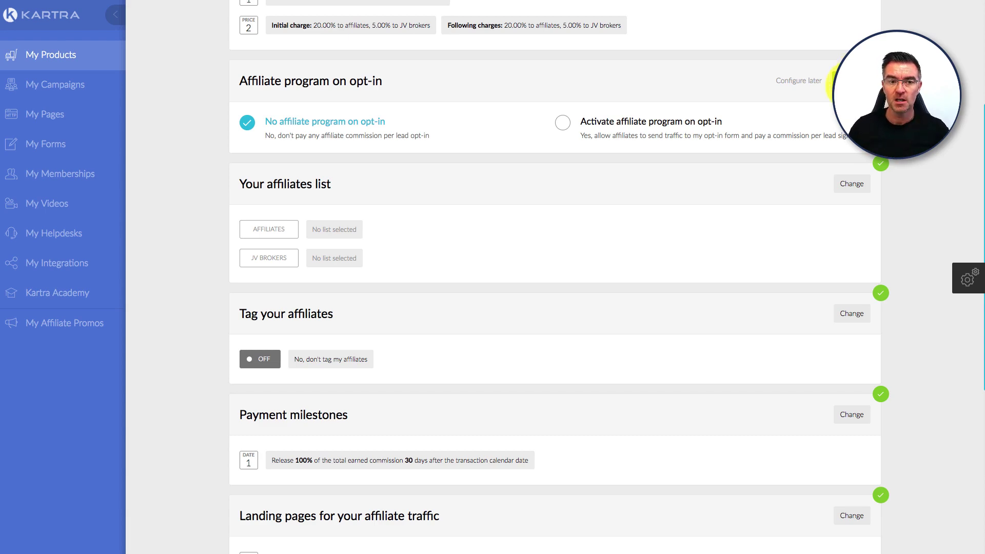
pyautogui.click(823, 82)
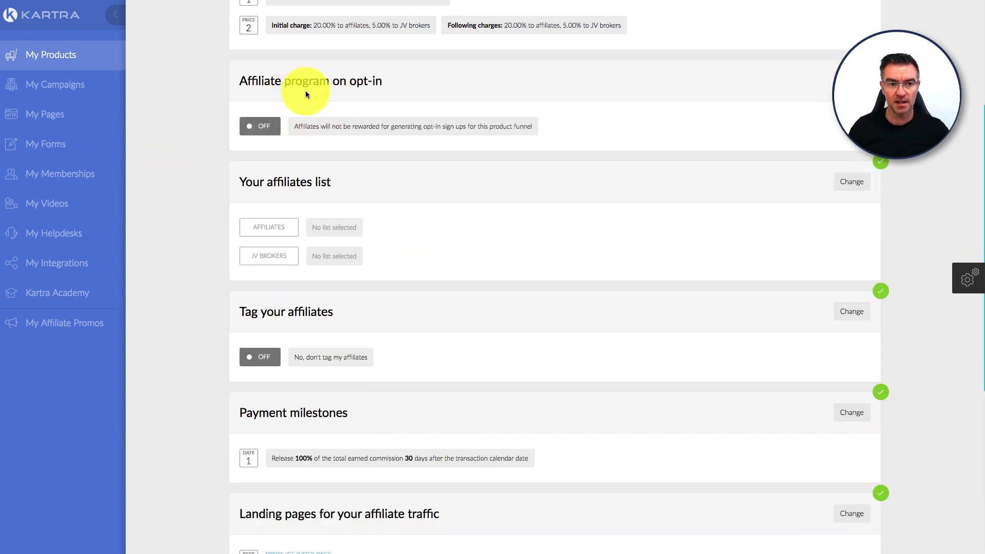
pyautogui.scroll(-1, 756, 113)
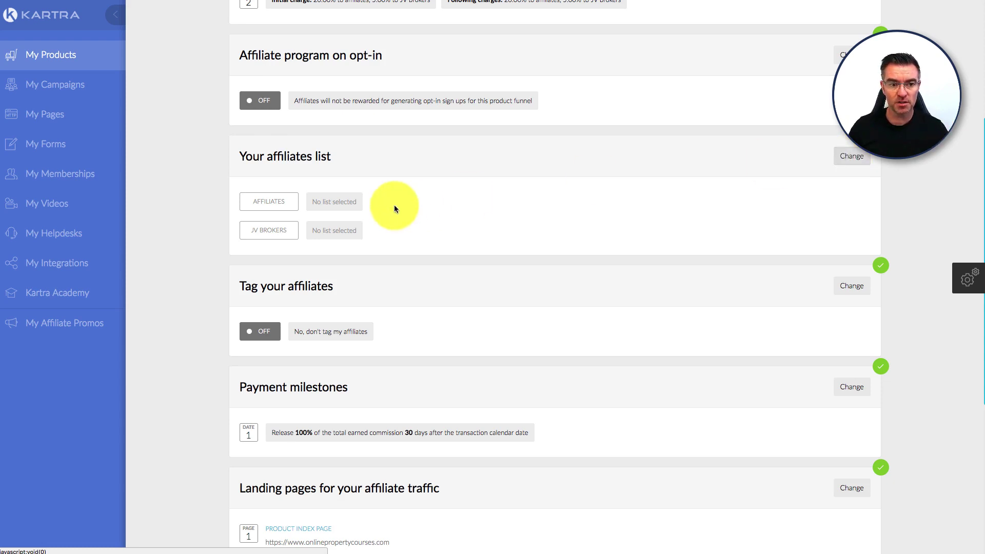
# Save payment milestones unchanged at 100% of commission after 30 days
pyautogui.scroll(-3, 682, 204)
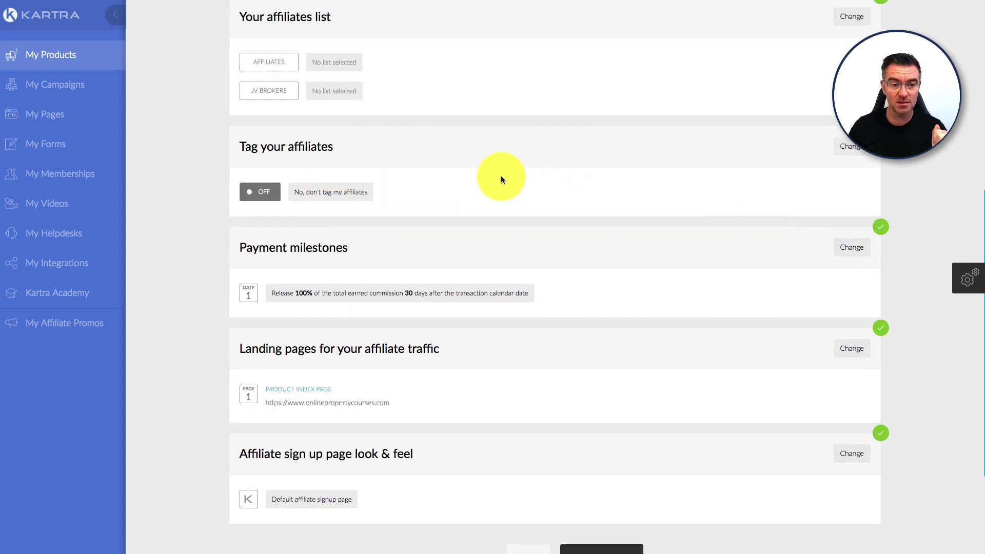
pyautogui.scroll(-3, 688, 201)
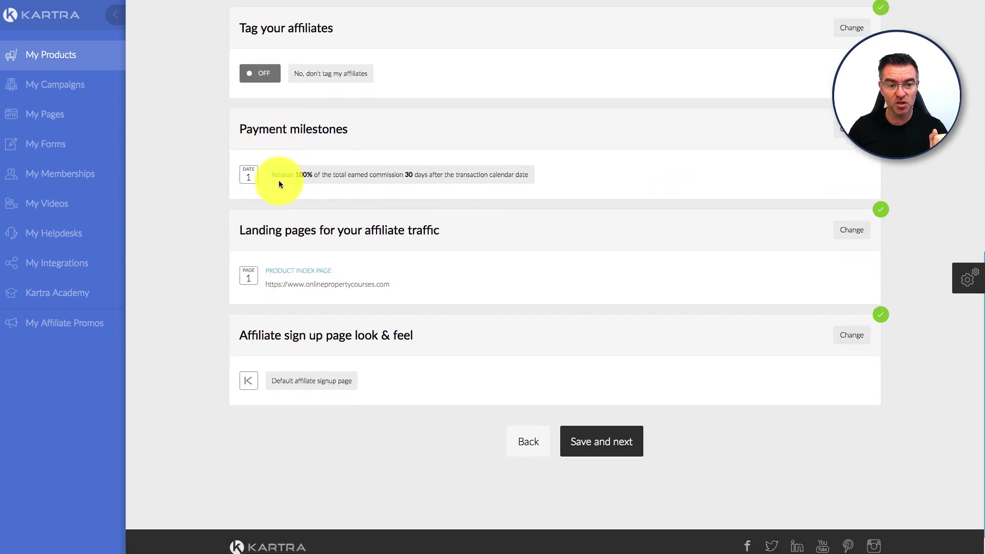
pyautogui.moveTo(269, 174); pyautogui.dragTo(475, 174)
pyautogui.click(851, 129)
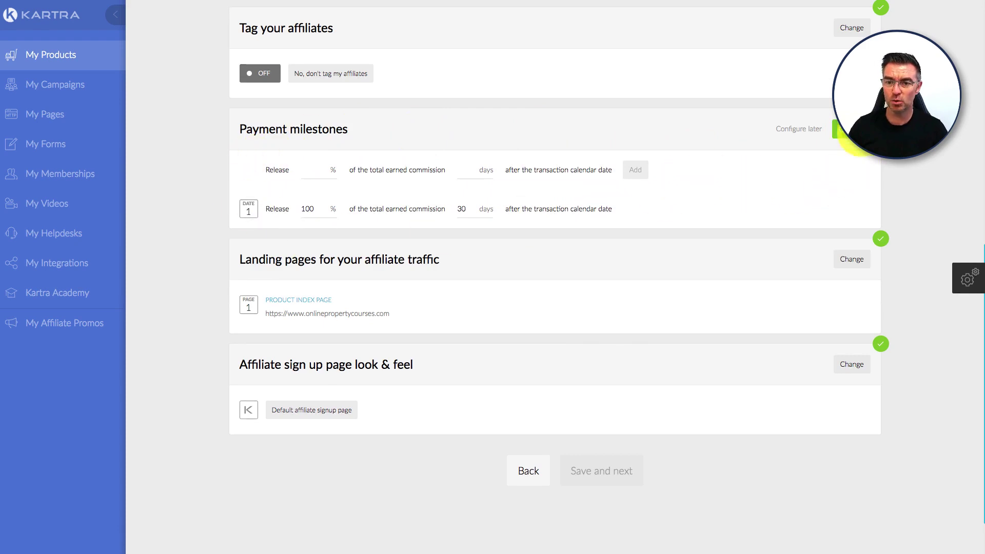
pyautogui.click(842, 131)
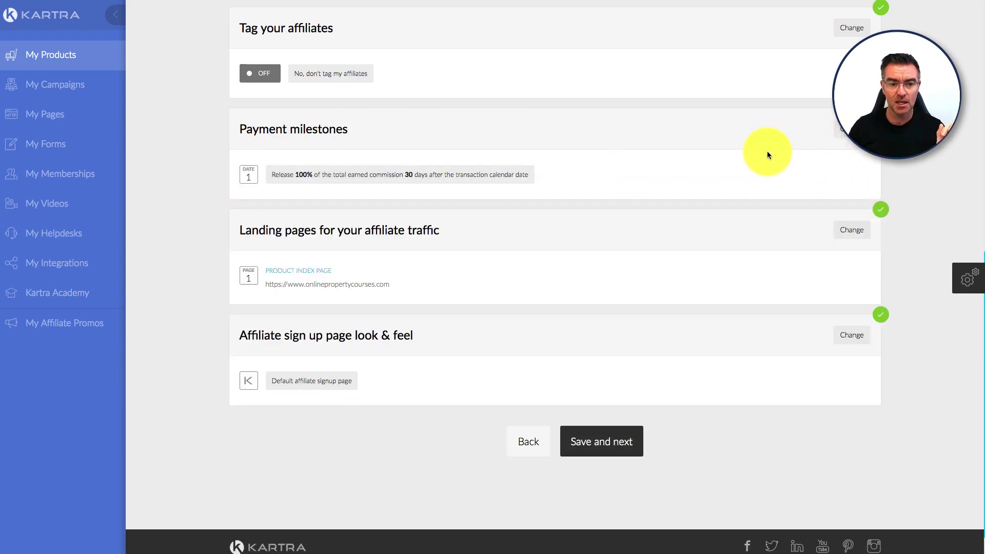
# Keep the Default affiliate signup page for the sign-up page look and feel
pyautogui.scroll(-1, 767, 151)
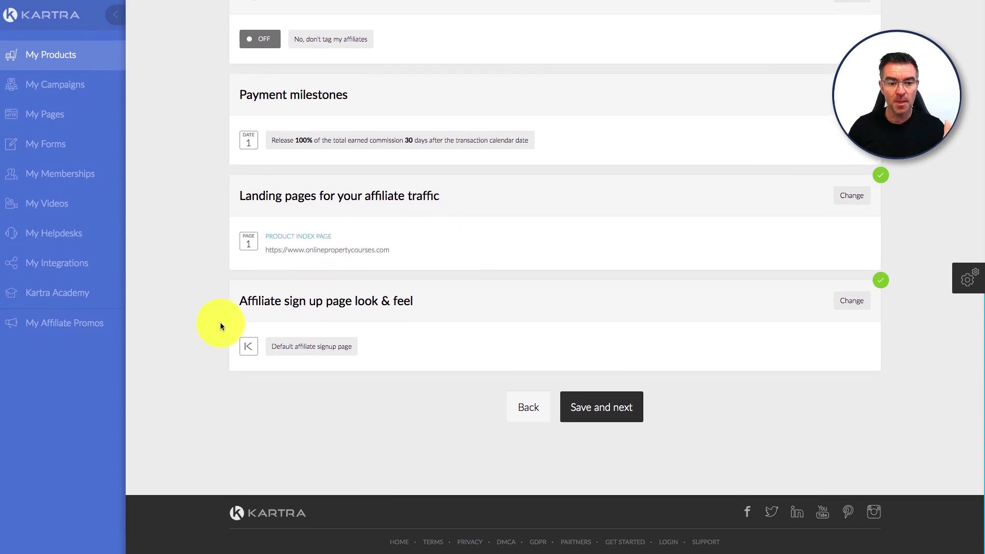
pyautogui.click(853, 300)
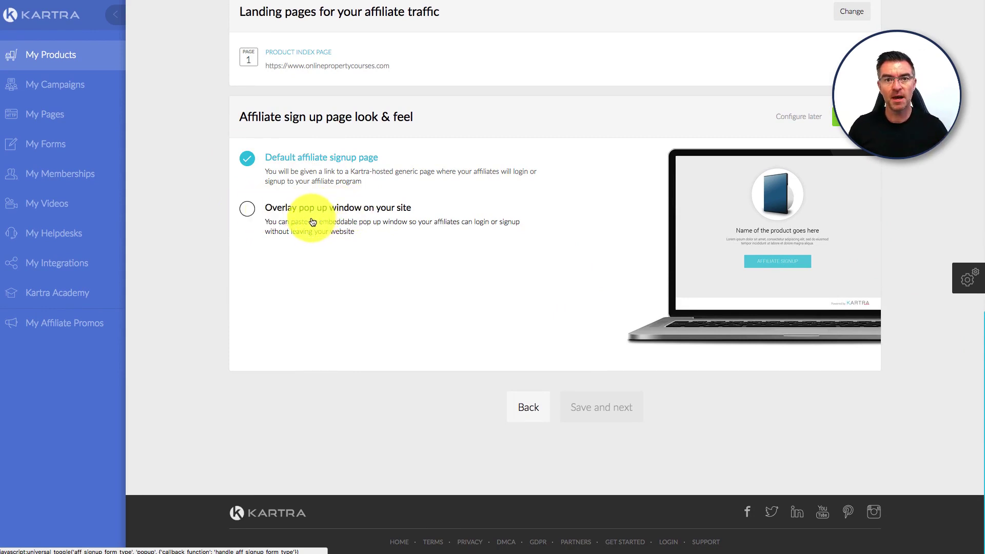
pyautogui.click(842, 117)
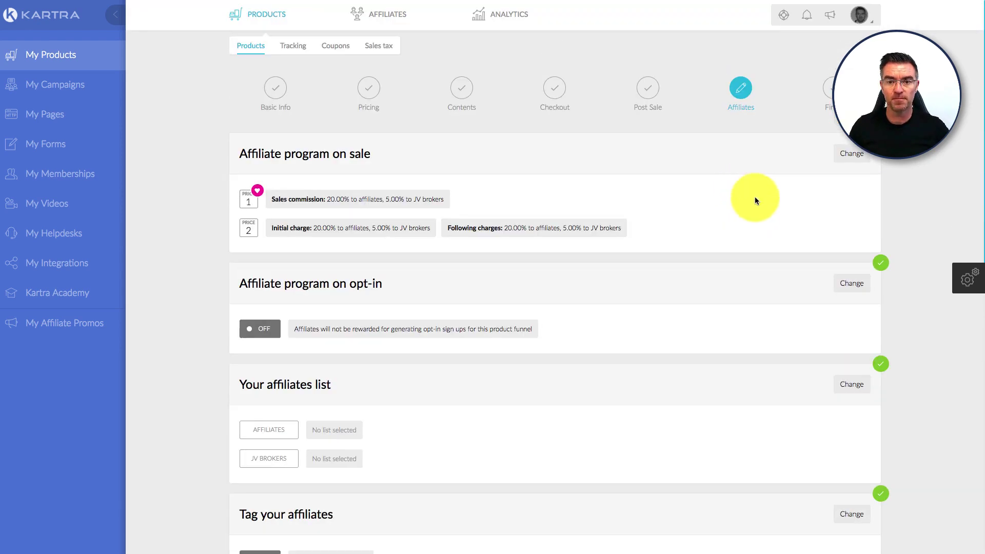
# Filter My Pages by 'affiliate' and open the Affiliates page's Get code or link options
pyautogui.click(57, 115)
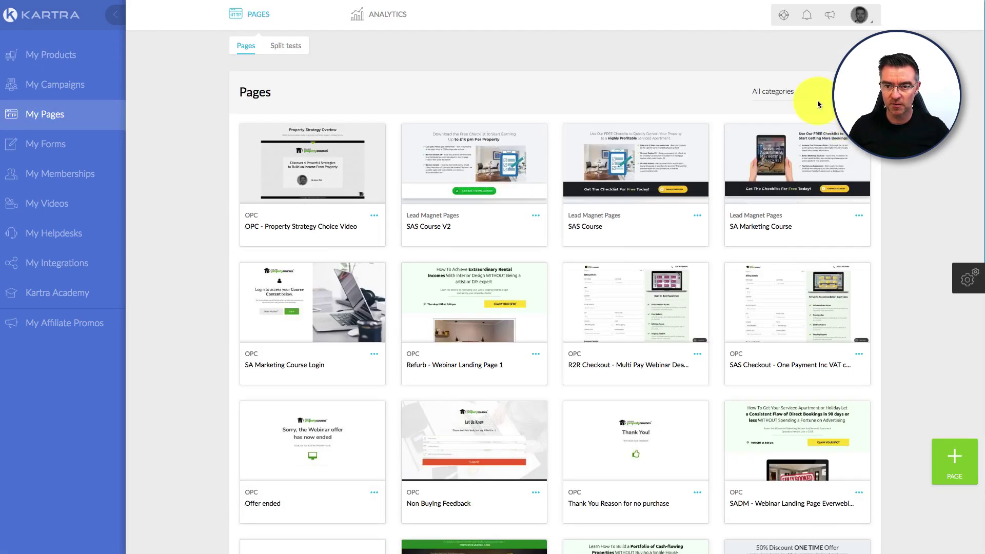
pyautogui.click(820, 104)
pyautogui.click(802, 120)
pyautogui.write('a')
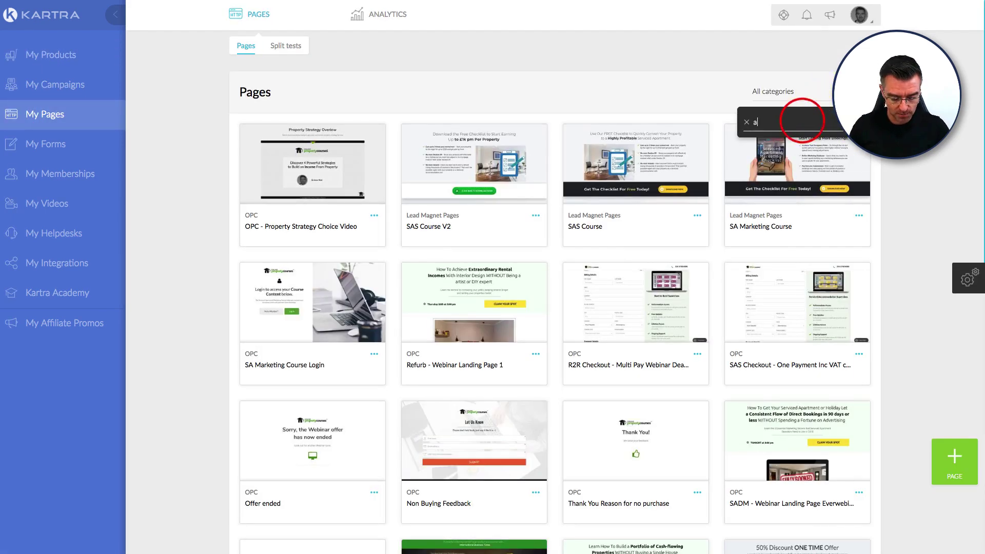
pyautogui.write('ffiliate')
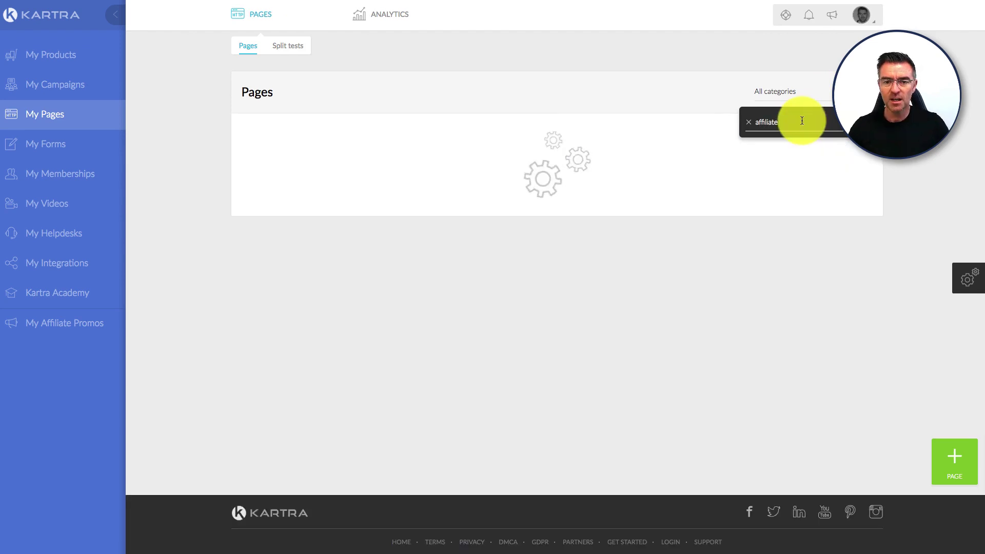
pyautogui.click(762, 293)
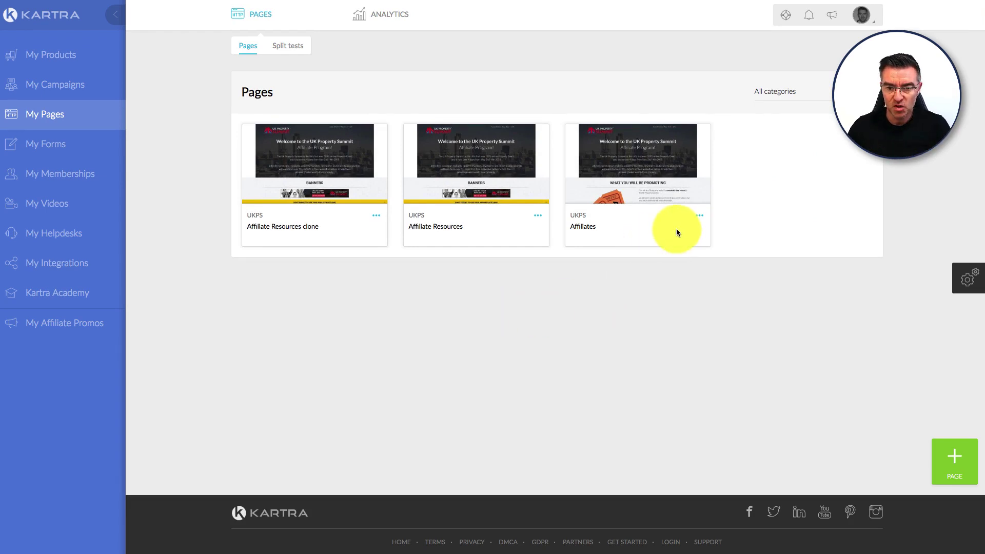
pyautogui.click(699, 216)
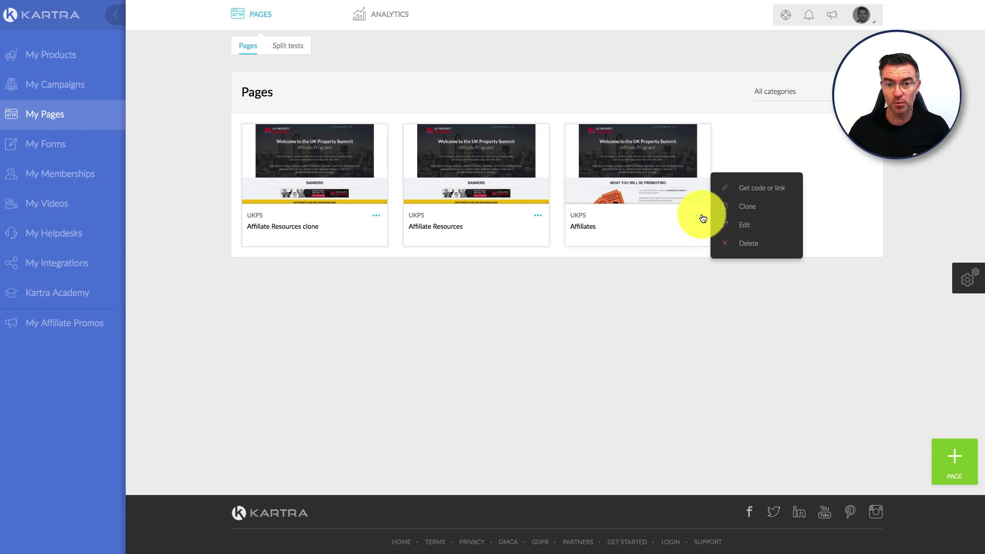
# Copy the Affiliates page's direct publishing link and load it in a new browser tab
pyautogui.click(756, 189)
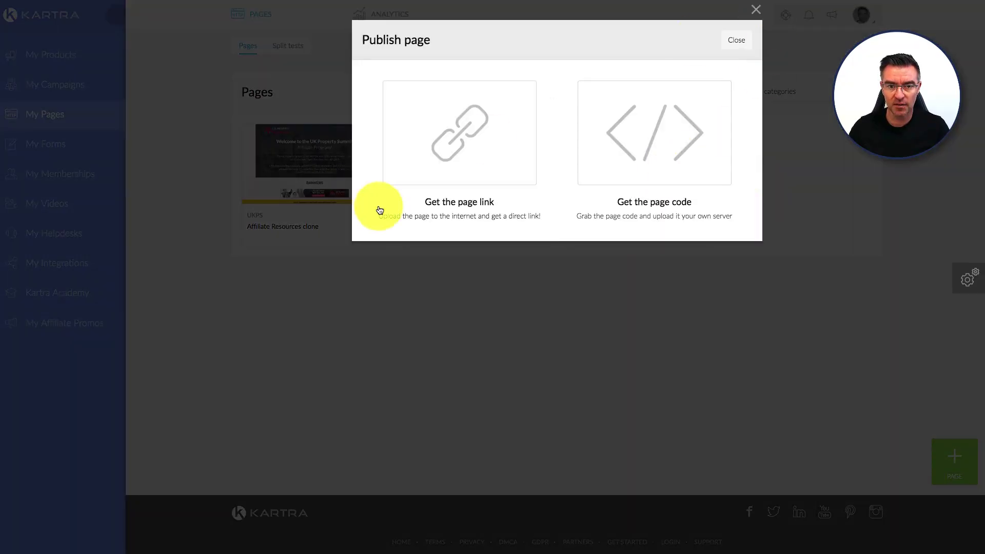
pyautogui.click(431, 142)
pyautogui.moveTo(502, 280); pyautogui.dragTo(365, 281)
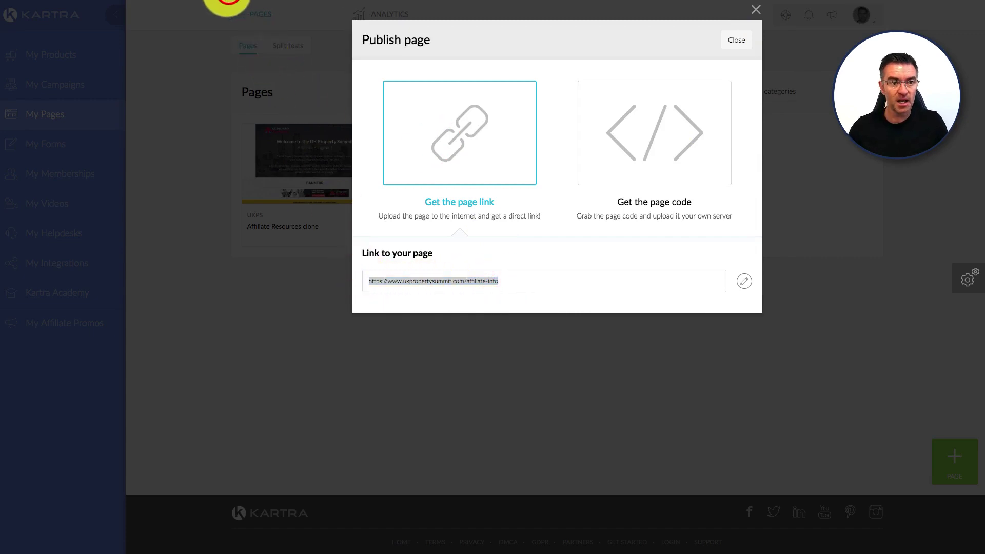
pyautogui.press('super+t')
pyautogui.press('super+v')
pyautogui.press('Return')
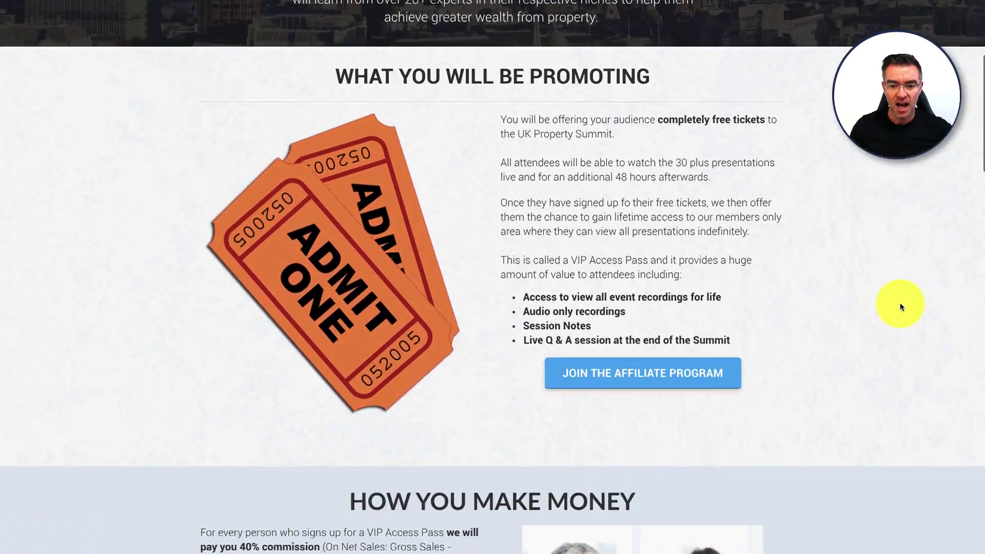
# Scroll up and down the live UK Property Summit recruitment page to review its sections
pyautogui.scroll(-15, 899, 307)
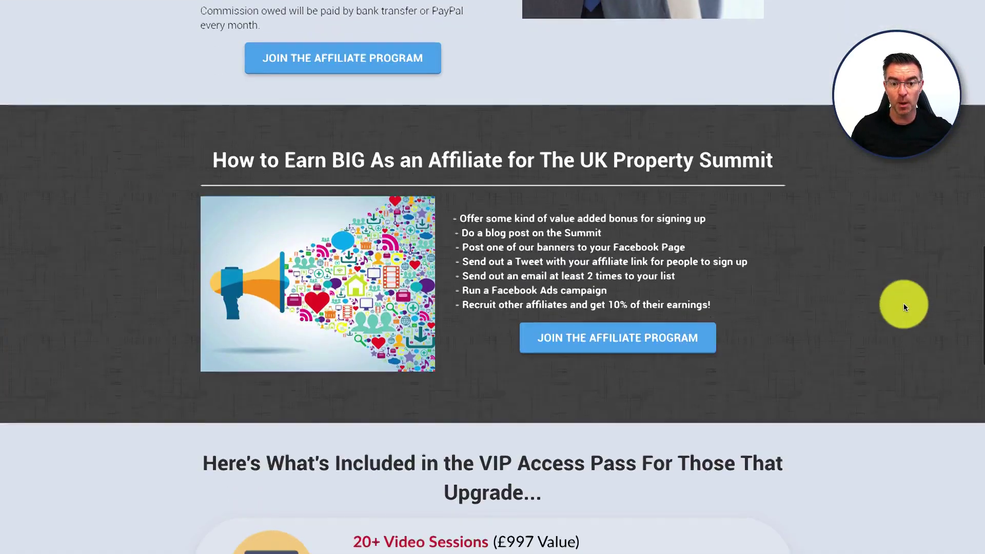
pyautogui.scroll(-14, 903, 307)
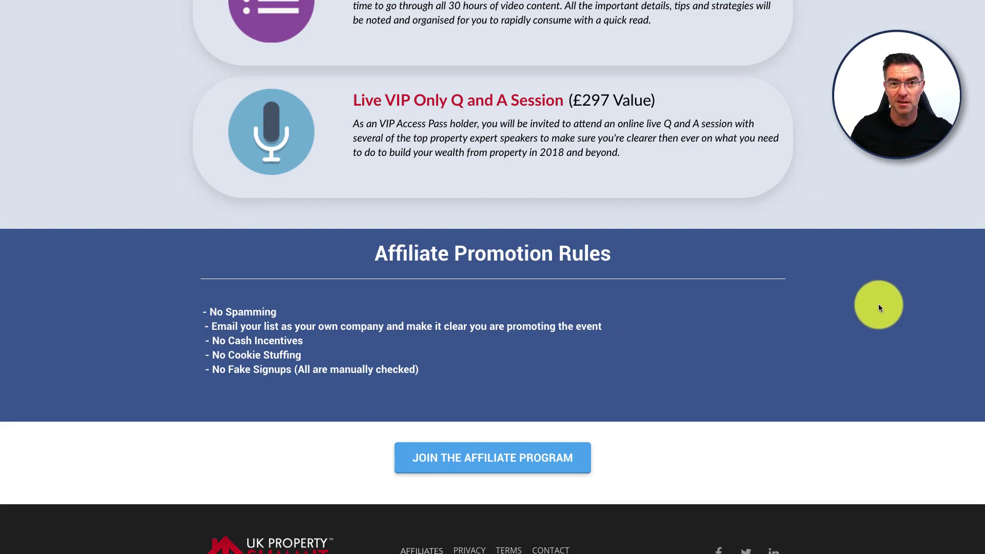
pyautogui.scroll(20, 879, 304)
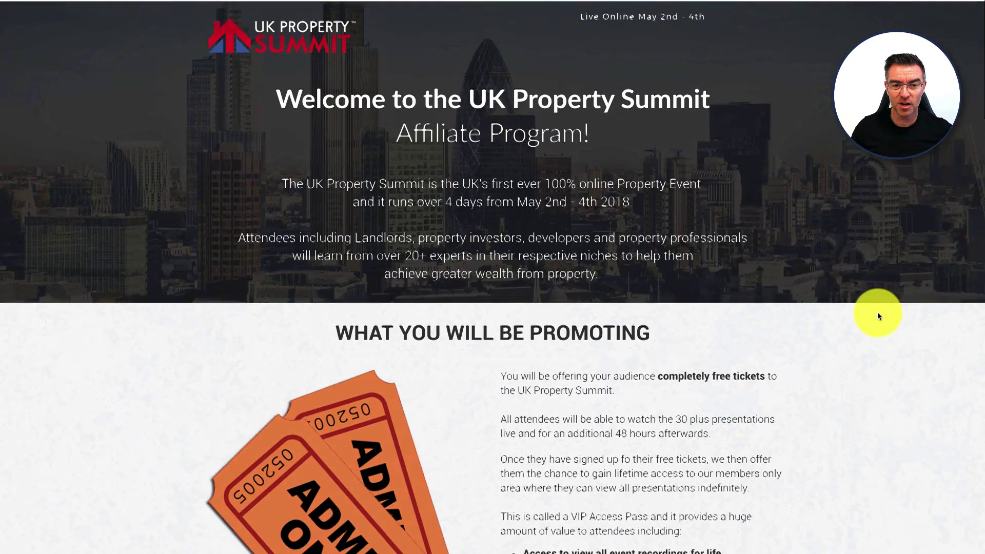
pyautogui.scroll(-5, 879, 316)
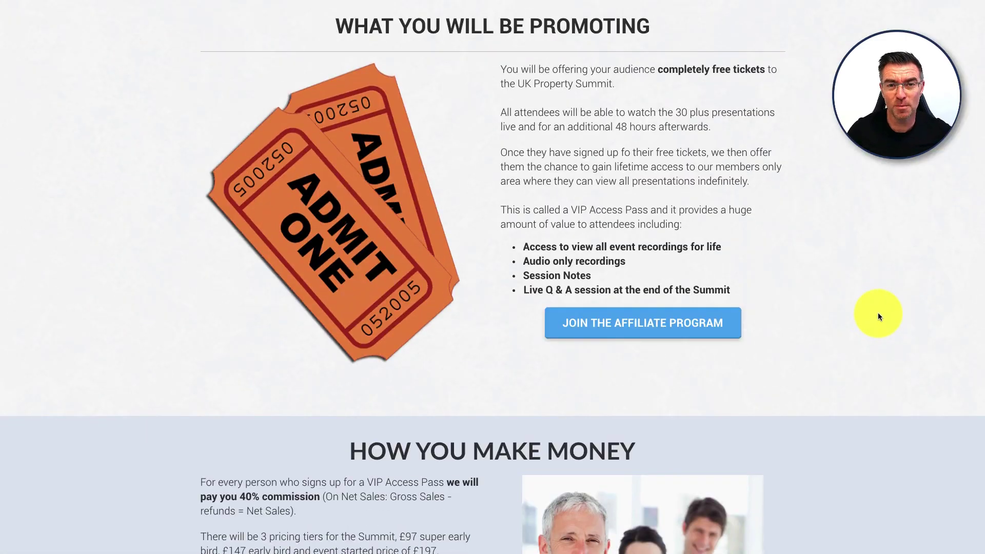
pyautogui.scroll(6, 879, 315)
pyautogui.scroll(-6, 880, 318)
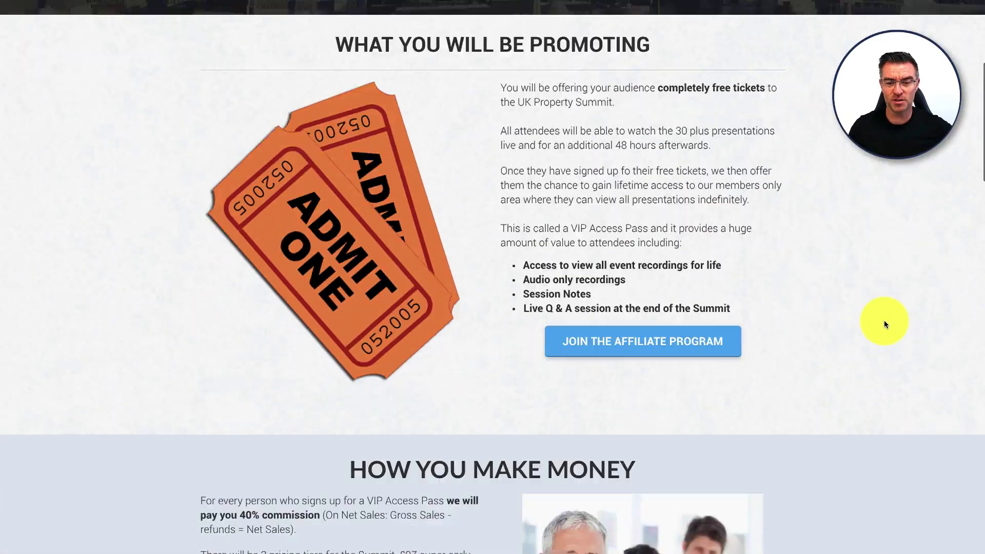
pyautogui.scroll(-3, 884, 323)
pyautogui.scroll(8, 884, 323)
pyautogui.scroll(-4, 884, 322)
pyautogui.scroll(-2, 883, 322)
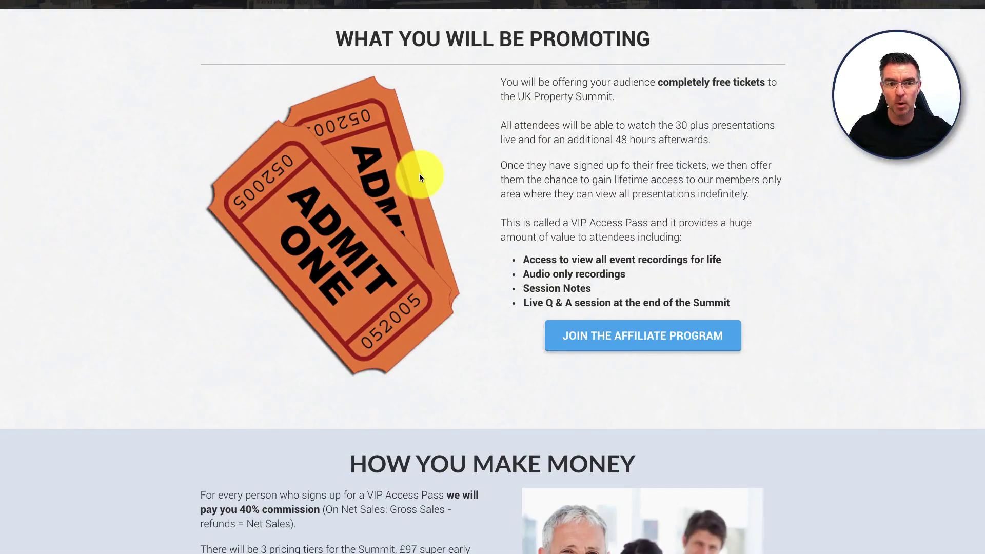
pyautogui.scroll(-3, 756, 253)
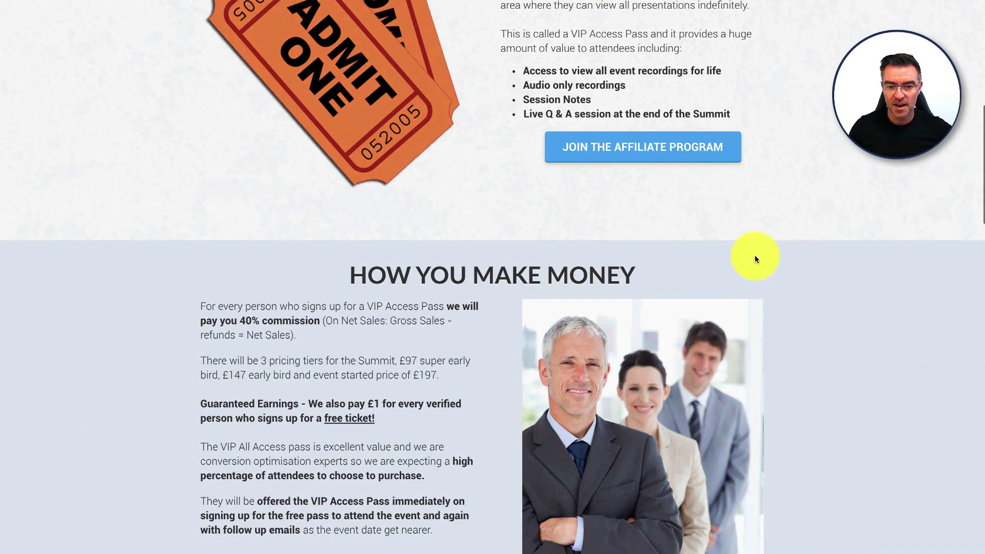
# Try a test sign-up to the affiliate program, read the own-product refusal, and dismiss it
pyautogui.click(605, 144)
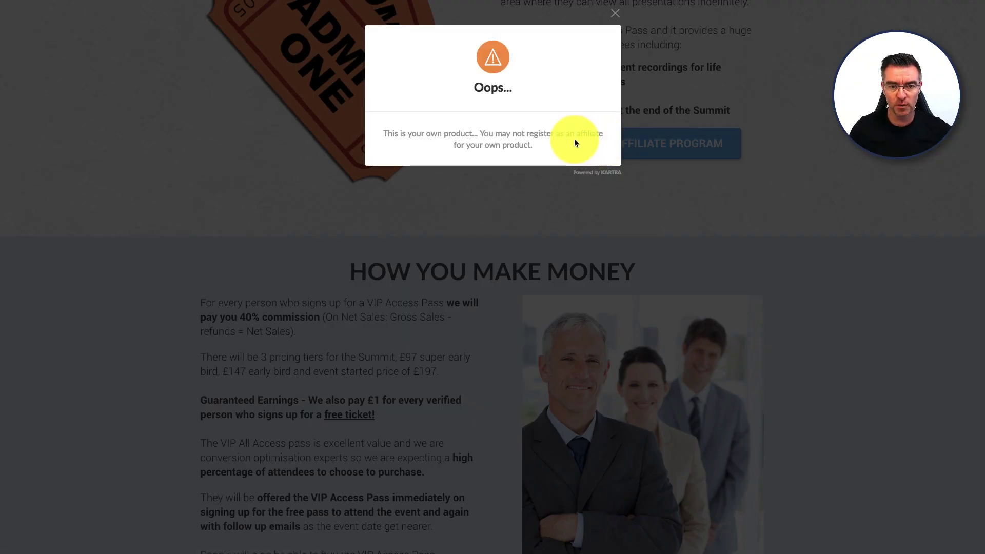
pyautogui.moveTo(533, 149); pyautogui.dragTo(381, 131)
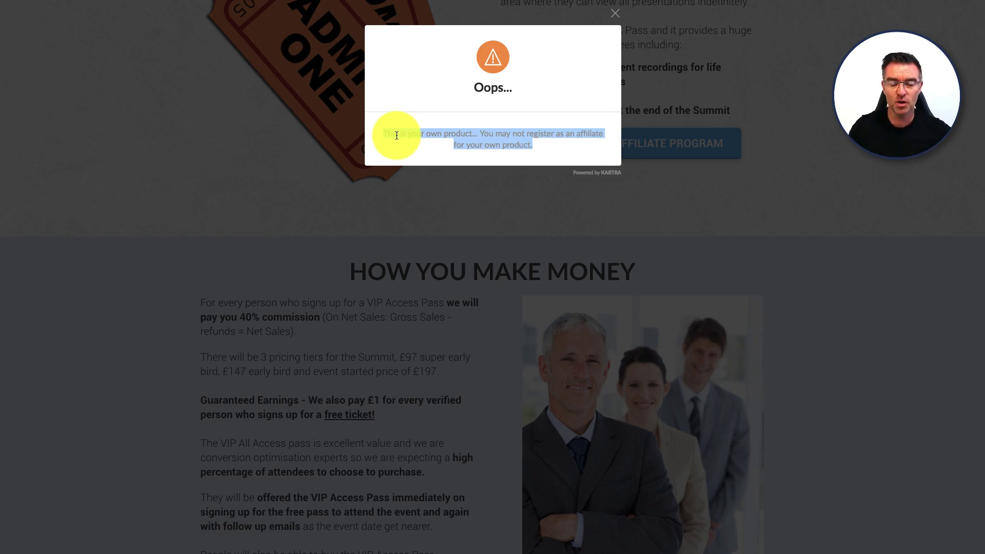
pyautogui.click(614, 13)
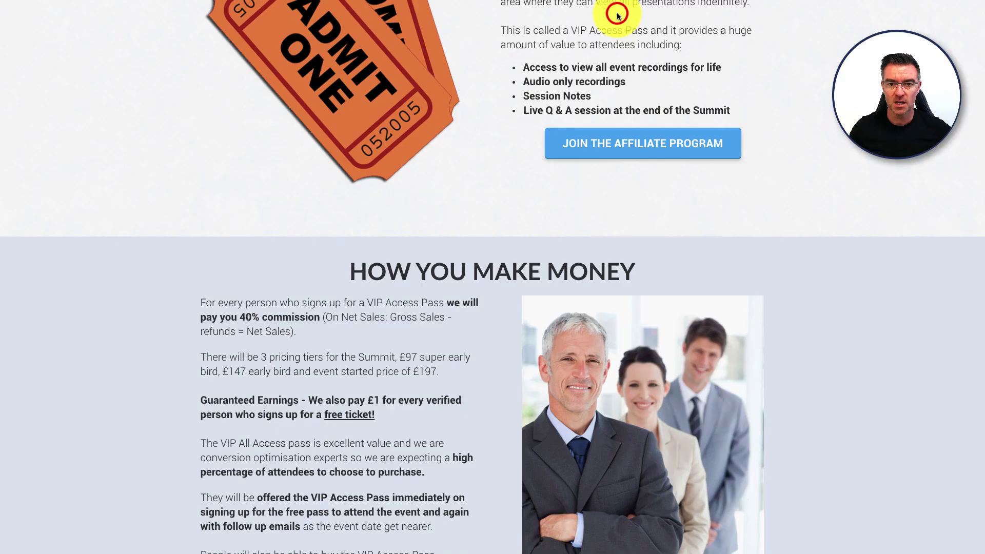
pyautogui.click(270, 3)
# Copy the affiliate resources page's direct link ending in affiliate-tools
pyautogui.click(870, 216)
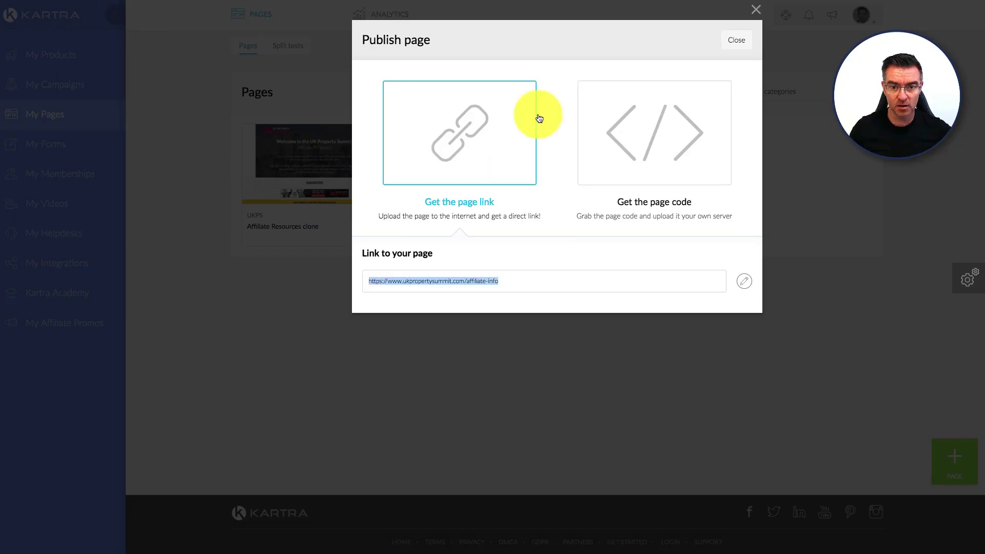
pyautogui.click(742, 41)
pyautogui.click(480, 287)
pyautogui.click(537, 215)
pyautogui.click(587, 188)
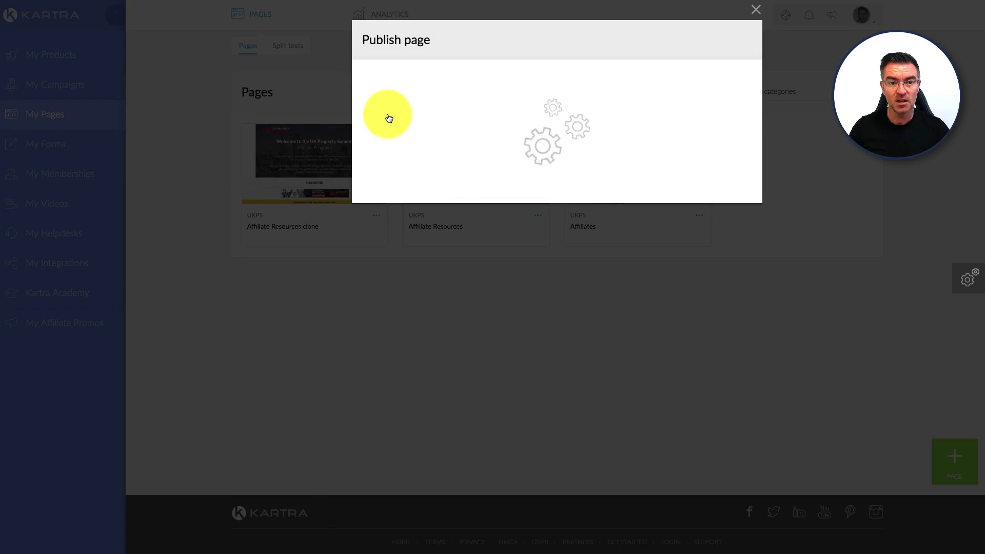
pyautogui.click(455, 128)
pyautogui.moveTo(510, 282); pyautogui.dragTo(371, 283)
pyautogui.press('super+c')
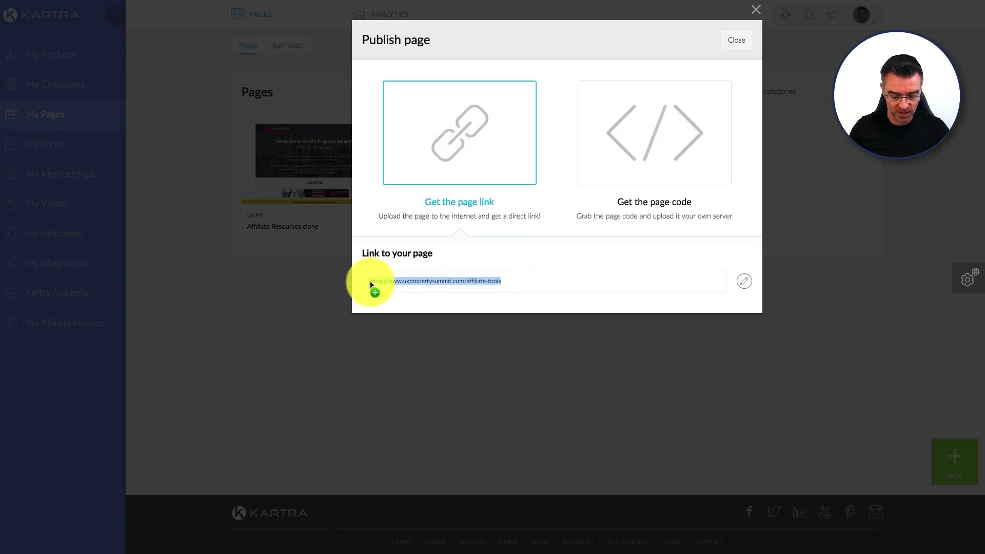
# Paste the affiliate-tools link into the browser address bar and load the resources page
pyautogui.click(736, 39)
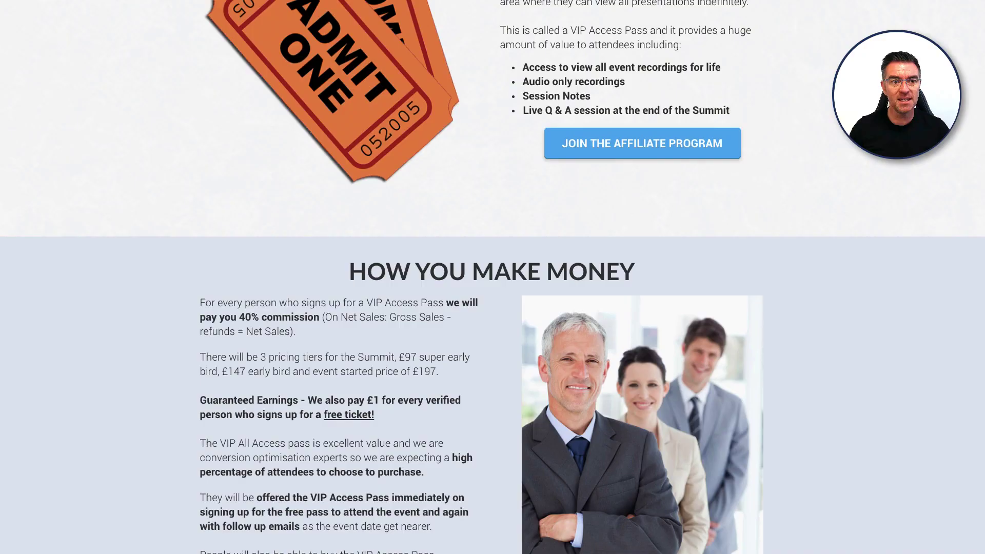
pyautogui.rightClick(283, 1)
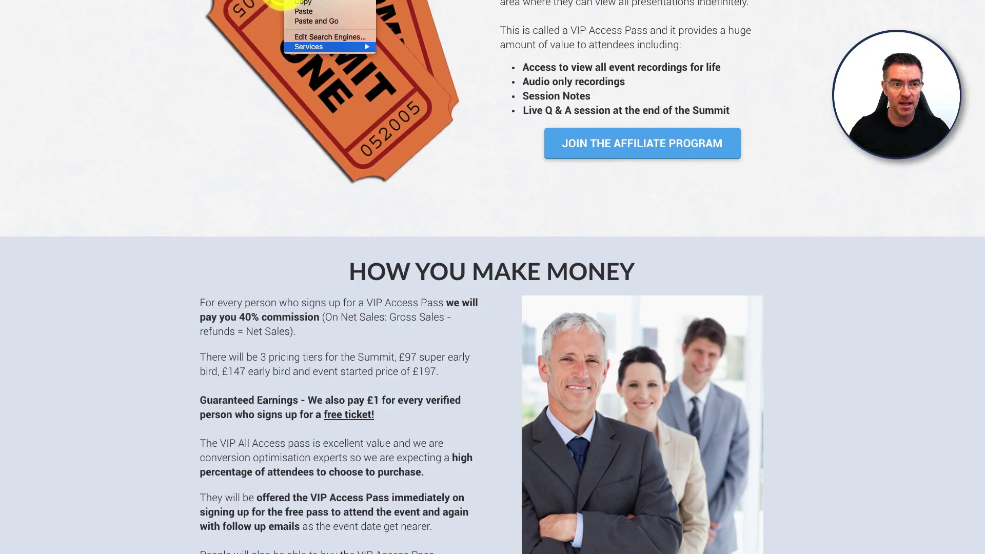
pyautogui.click(303, 11)
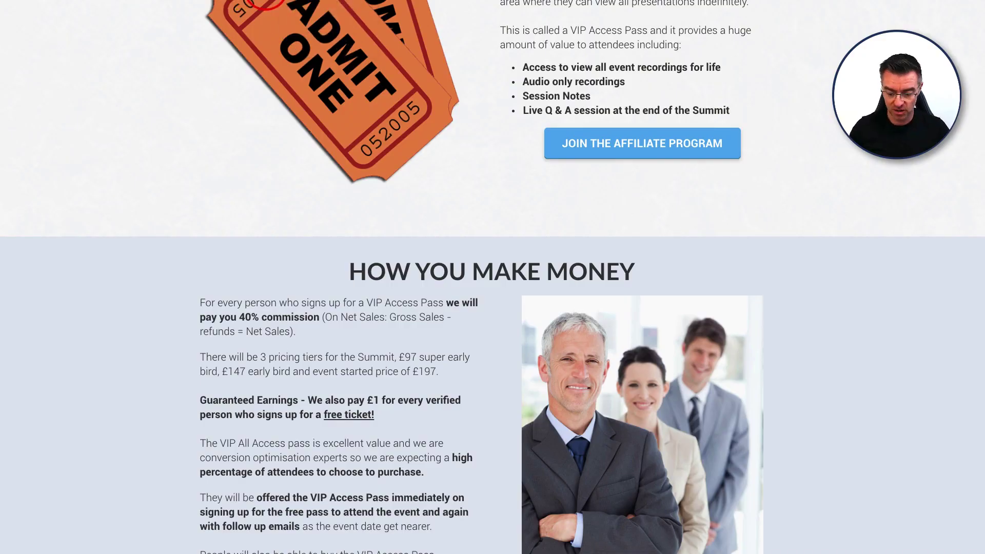
pyautogui.press('Return')
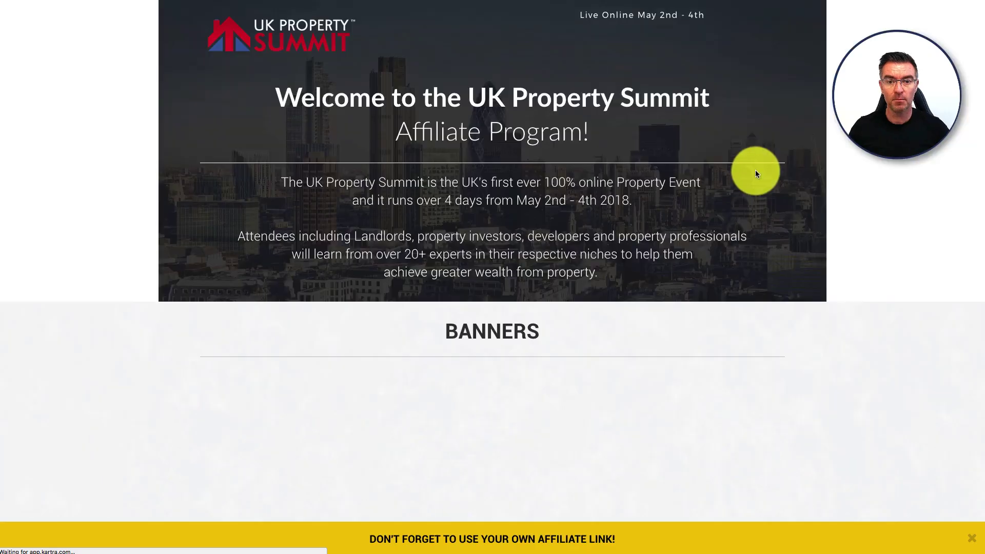
# Scroll through the live resources page, highlighting the reminder to use your own affiliate link
pyautogui.scroll(-5, 762, 181)
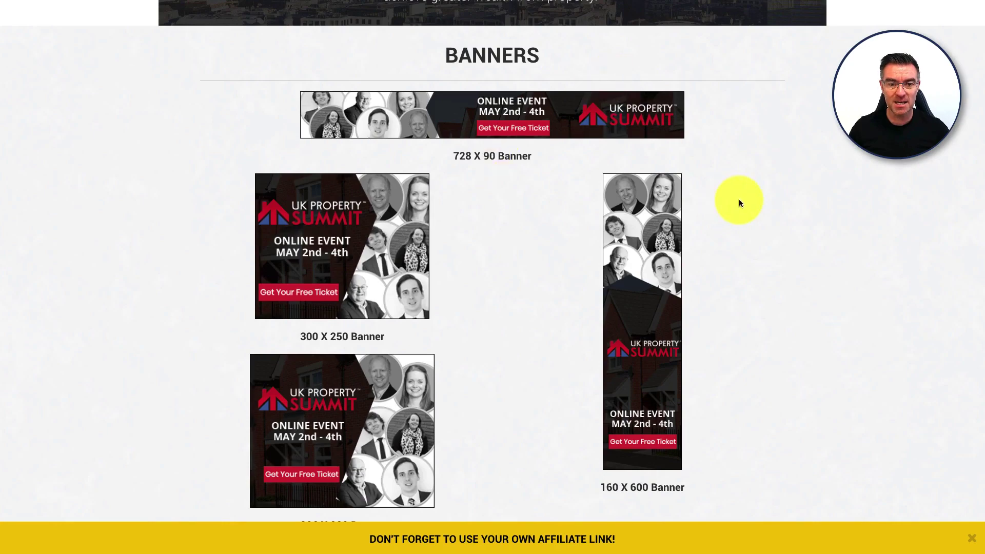
pyautogui.scroll(-6, 739, 200)
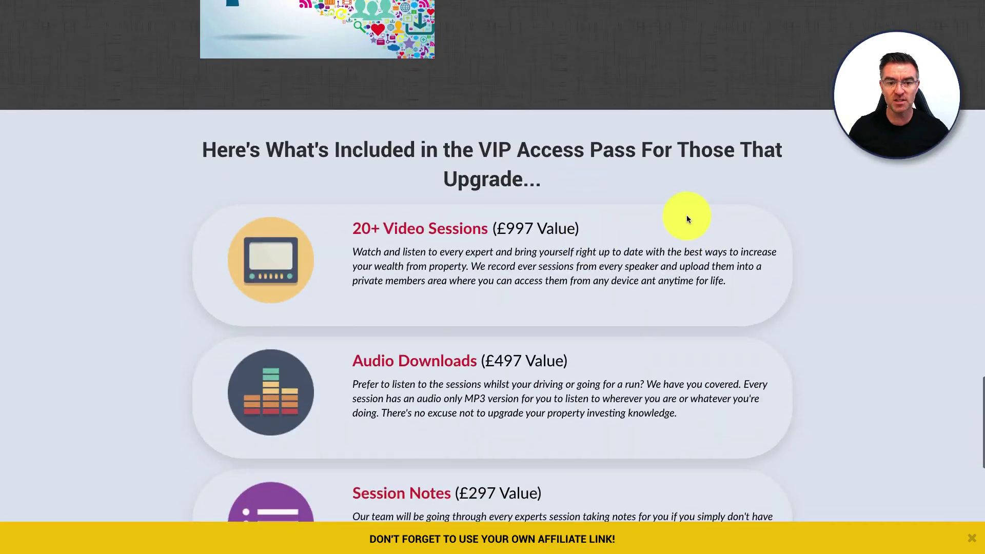
pyautogui.scroll(-5, 689, 217)
pyautogui.scroll(4, 688, 214)
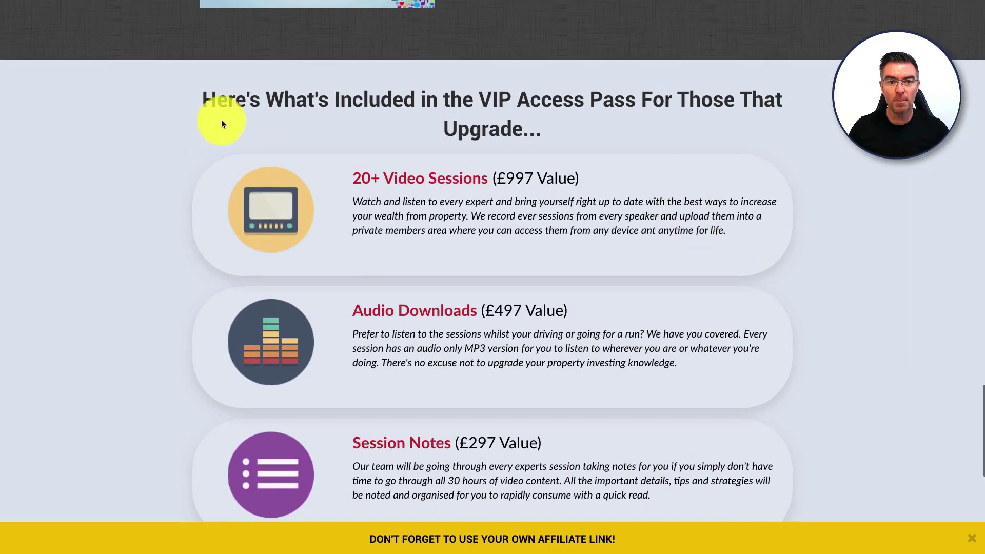
pyautogui.scroll(-3, 672, 121)
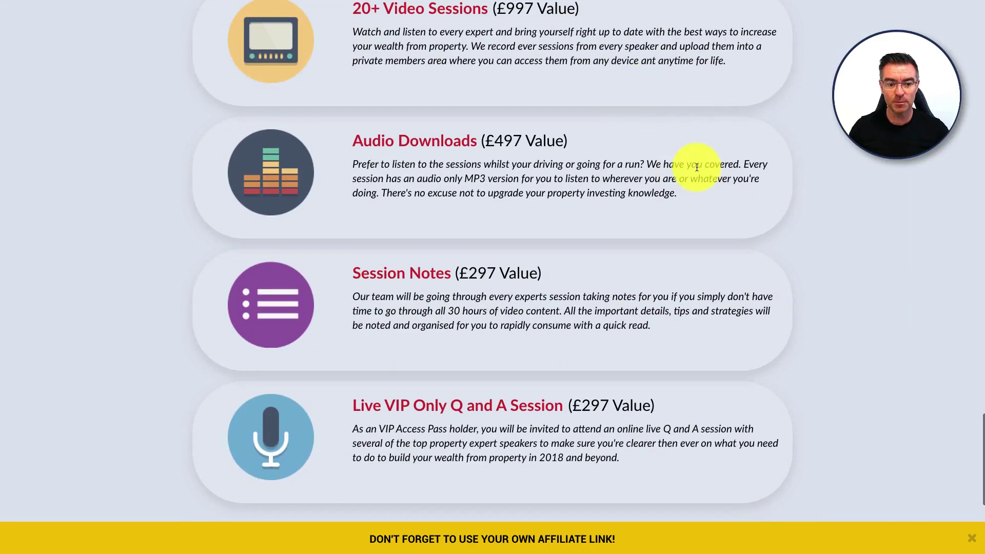
pyautogui.scroll(-5, 696, 167)
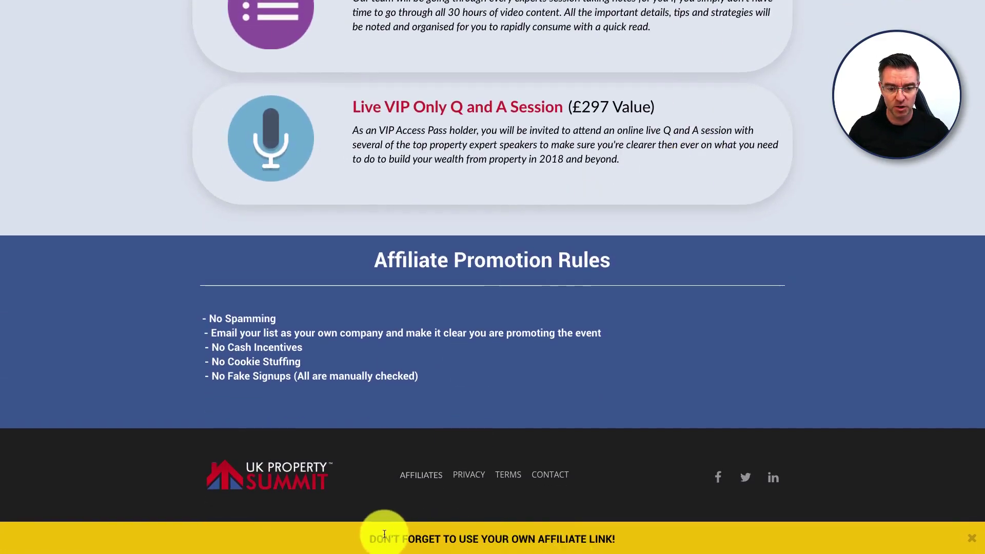
pyautogui.moveTo(367, 538); pyautogui.dragTo(635, 541)
pyautogui.scroll(20, 688, 245)
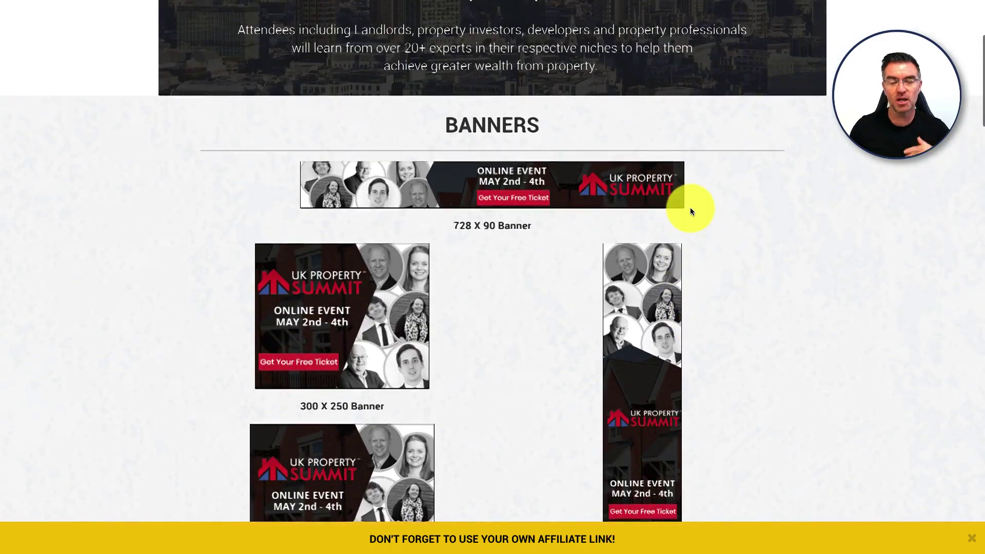
pyautogui.scroll(4, 645, 245)
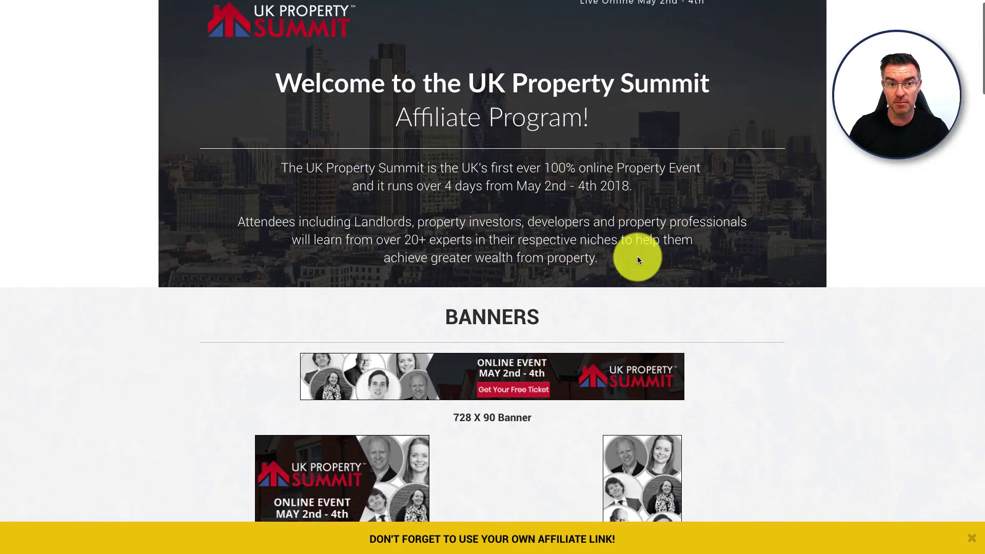
pyautogui.scroll(1, 638, 260)
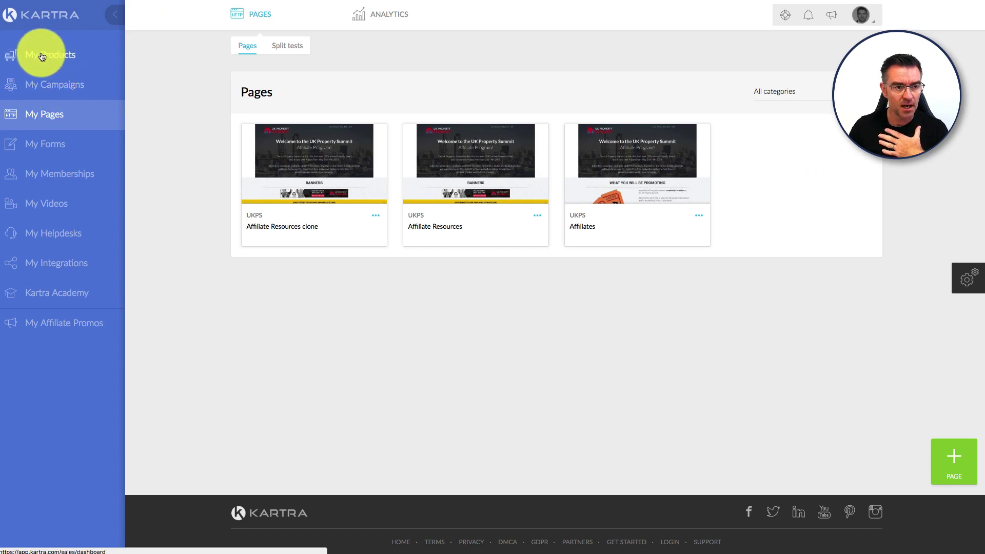
# From My Products, open the Affiliates list of 26 affiliates and one affiliate's profile
pyautogui.click(68, 55)
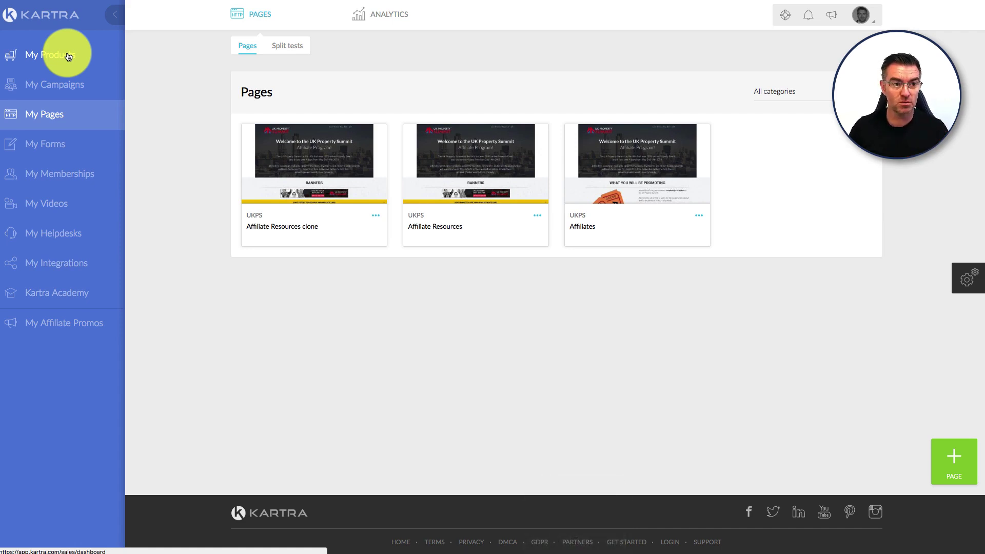
pyautogui.click(67, 54)
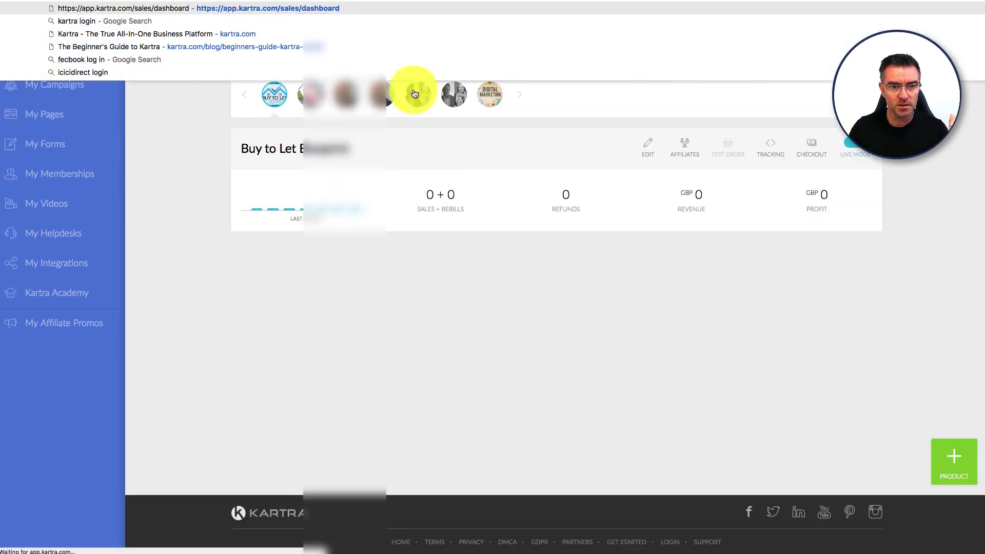
pyautogui.click(436, 171)
pyautogui.moveTo(392, 22)
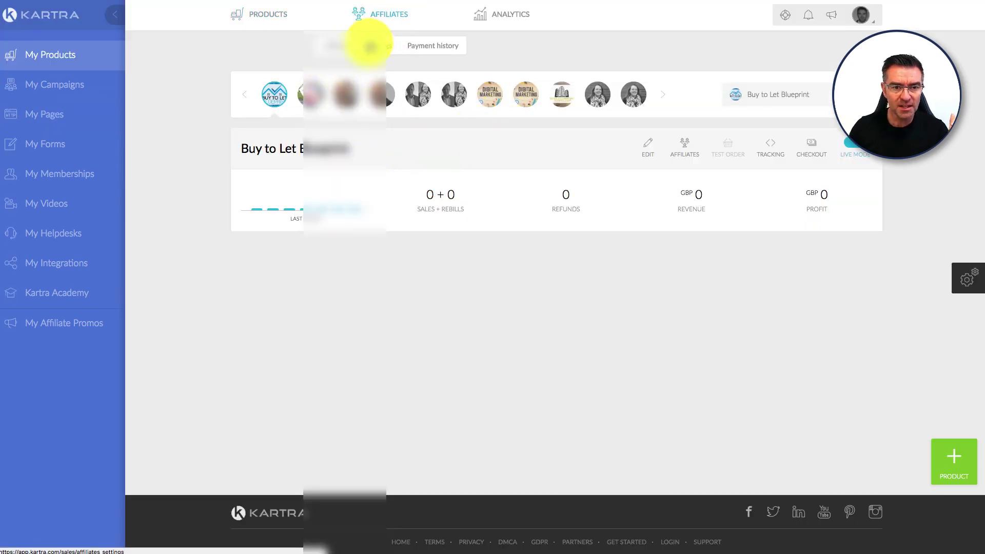
pyautogui.click(348, 47)
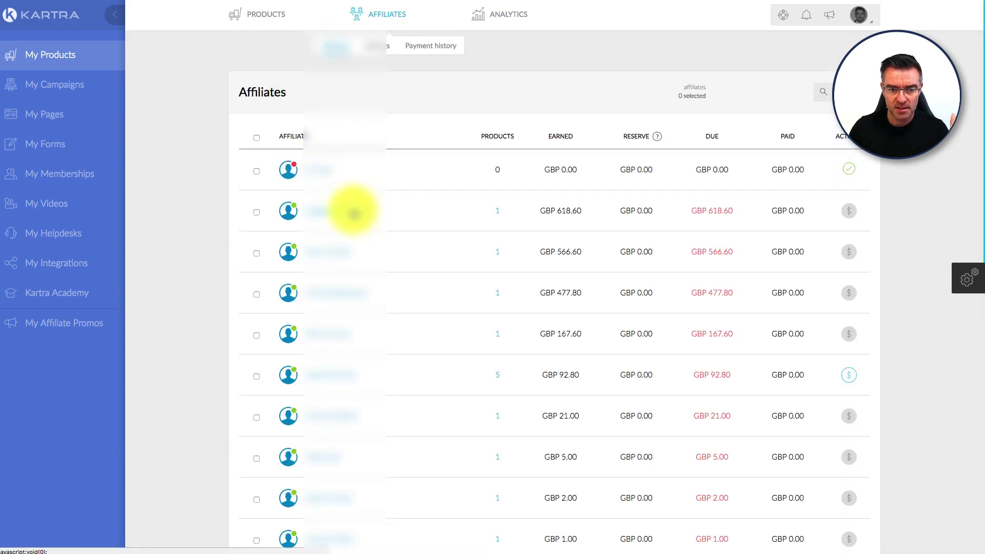
pyautogui.scroll(-1, 358, 308)
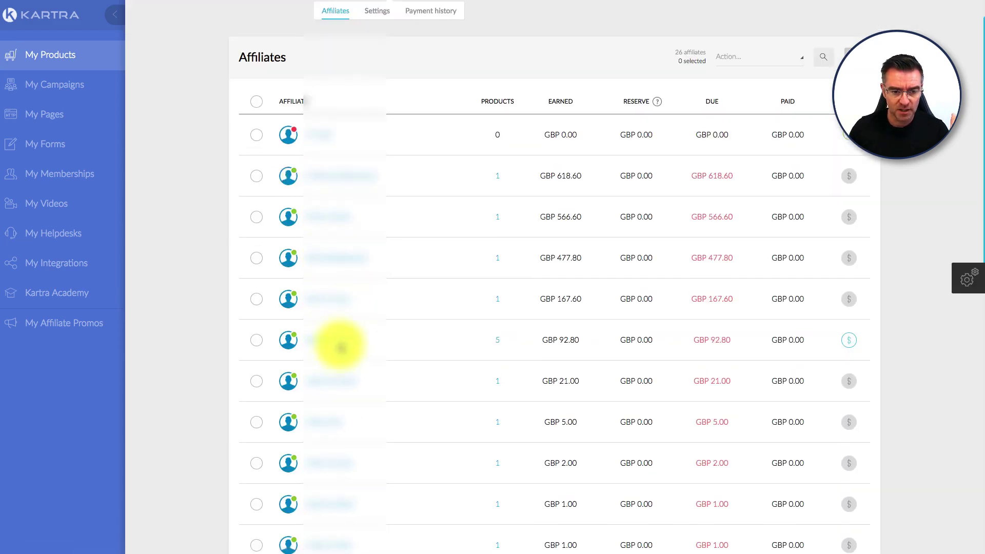
pyautogui.click(331, 380)
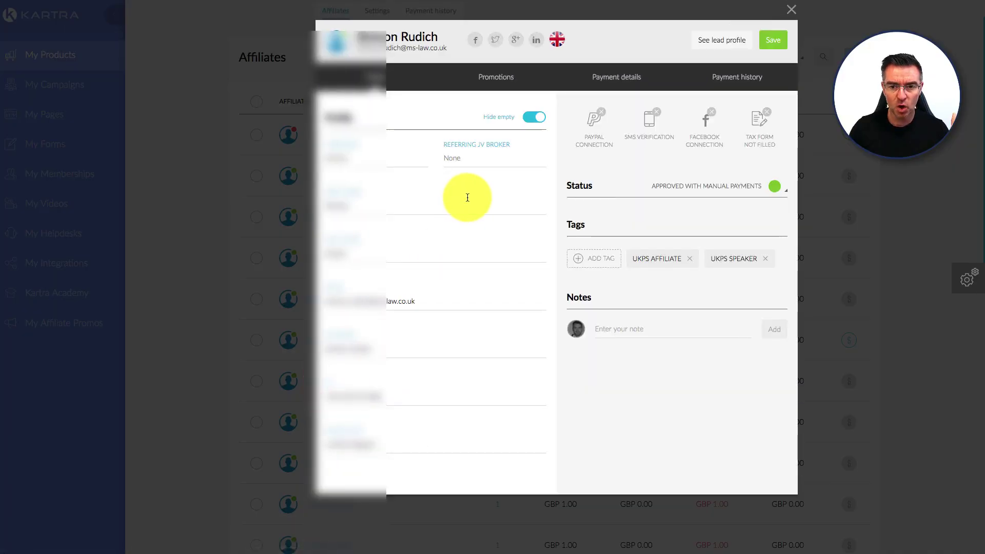
# Review the affiliate's Promotions, Payment details and Payment history tabs, then close the profile
pyautogui.click(492, 77)
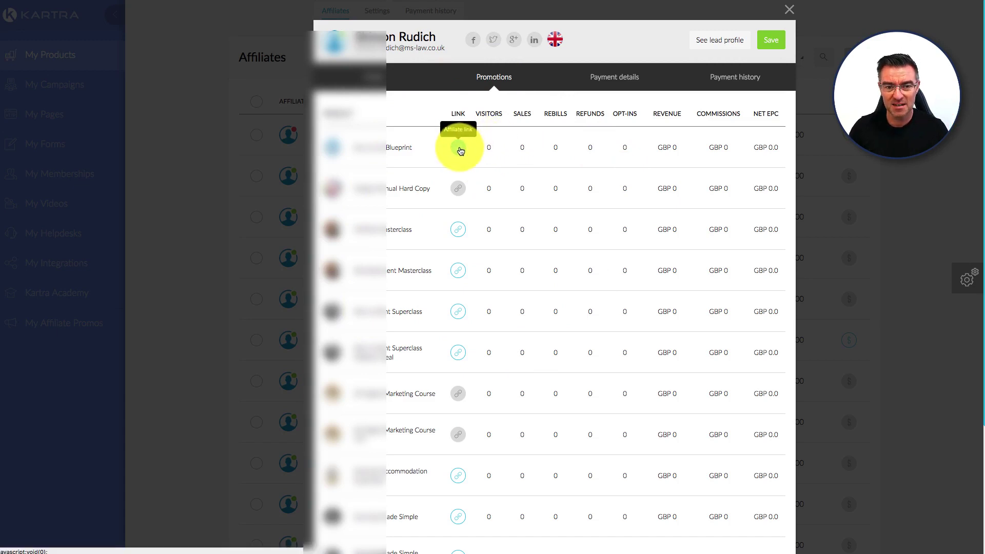
pyautogui.click(613, 79)
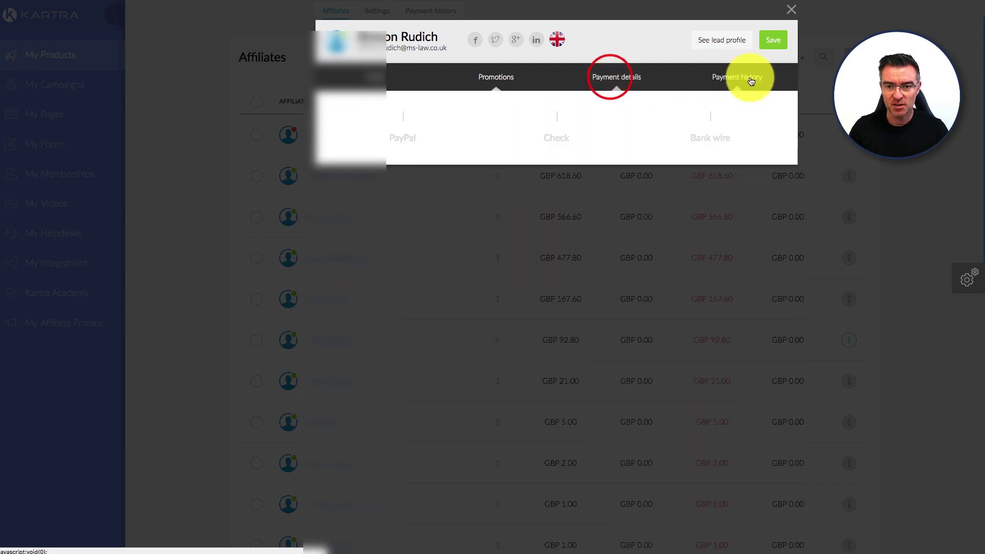
pyautogui.click(749, 78)
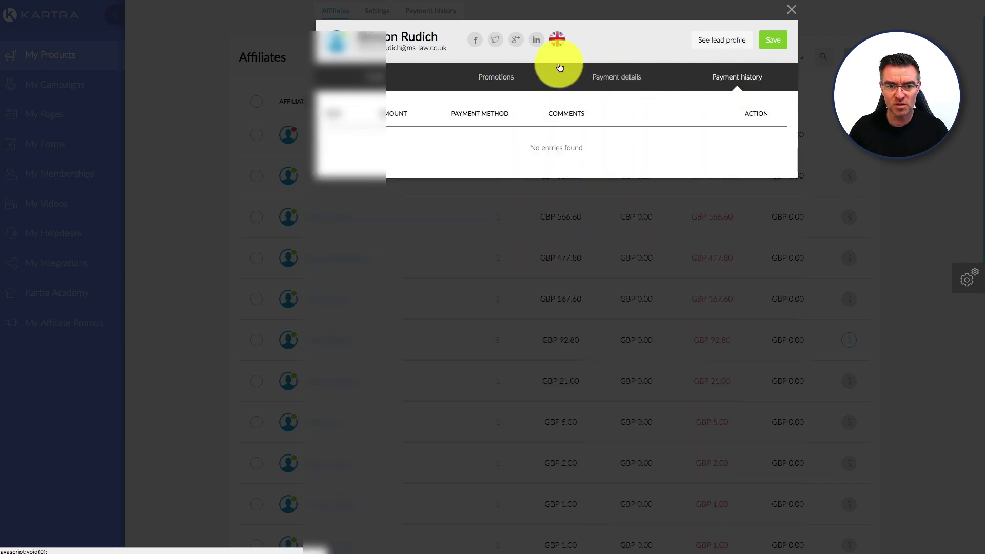
pyautogui.click(376, 77)
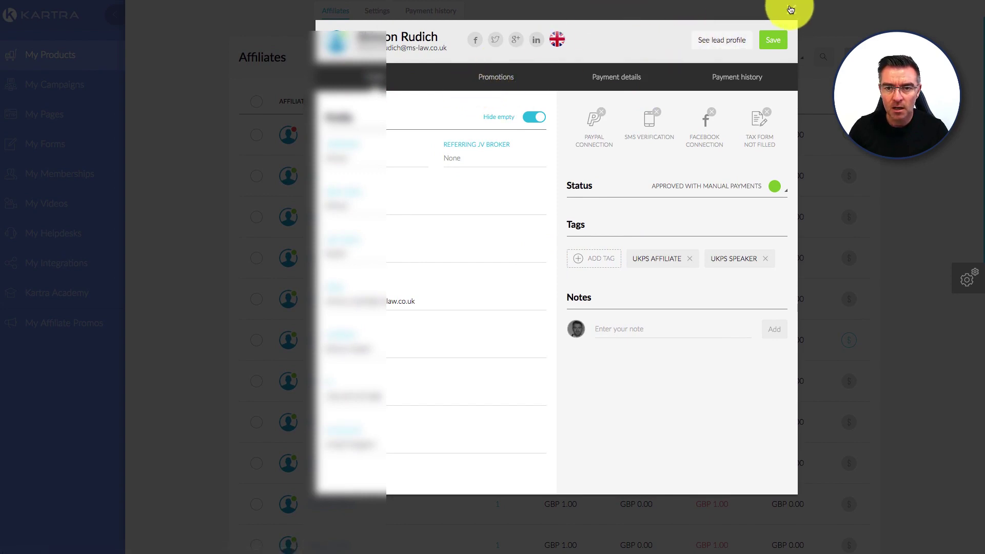
pyautogui.click(792, 9)
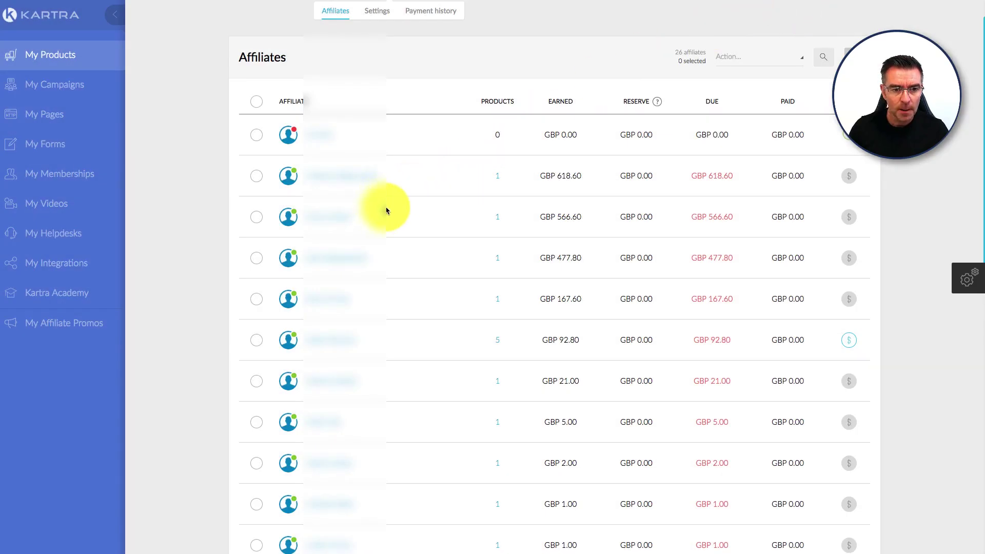
pyautogui.scroll(1, 387, 211)
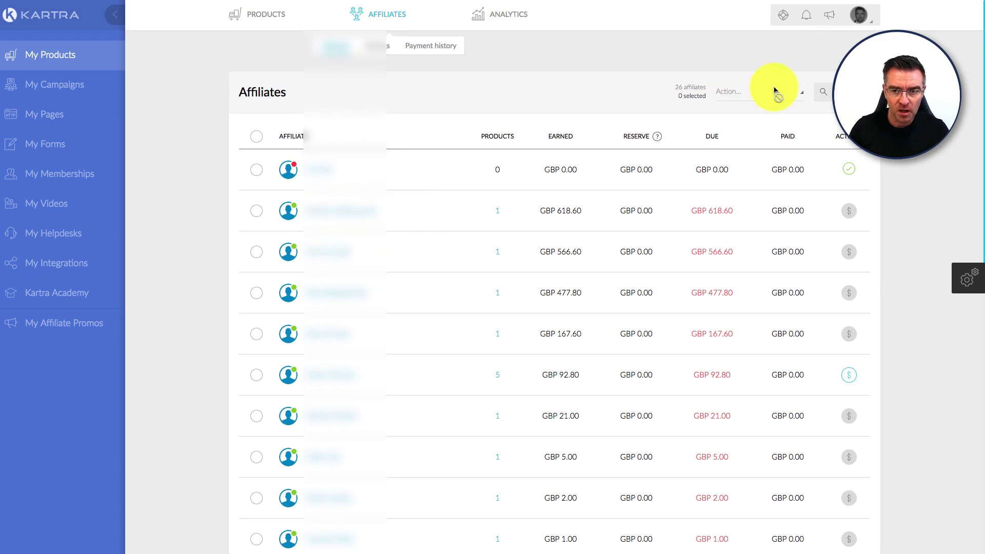
pyautogui.click(822, 92)
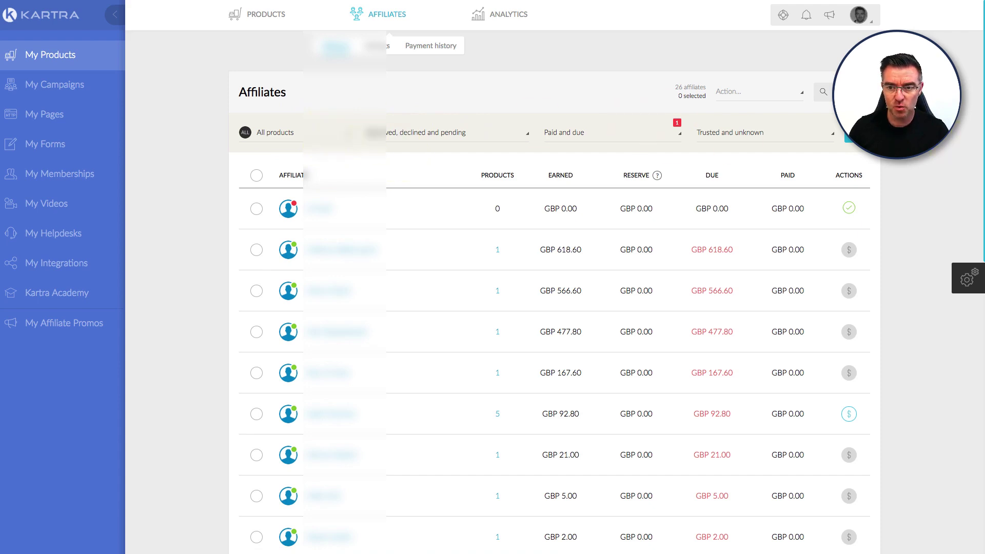
pyautogui.click(823, 92)
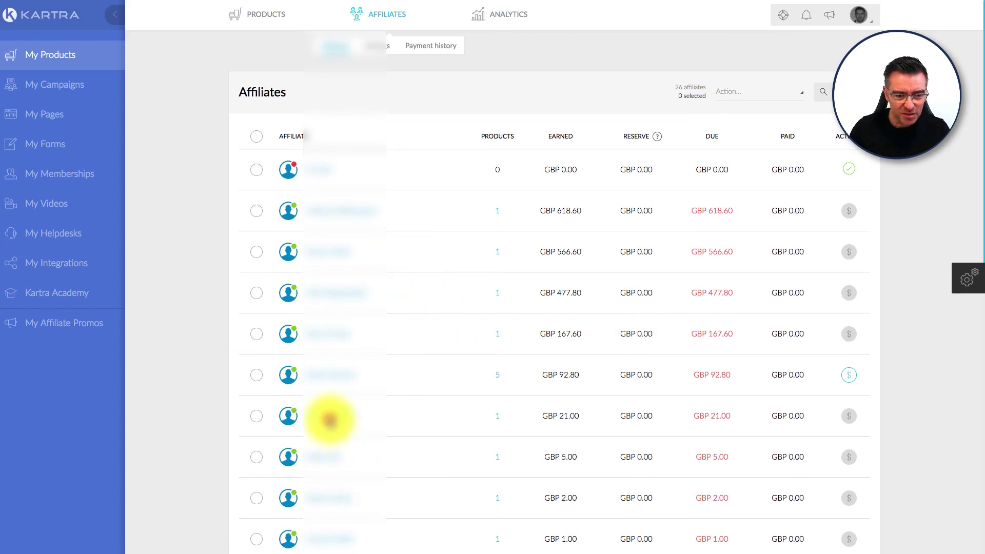
pyautogui.click(328, 417)
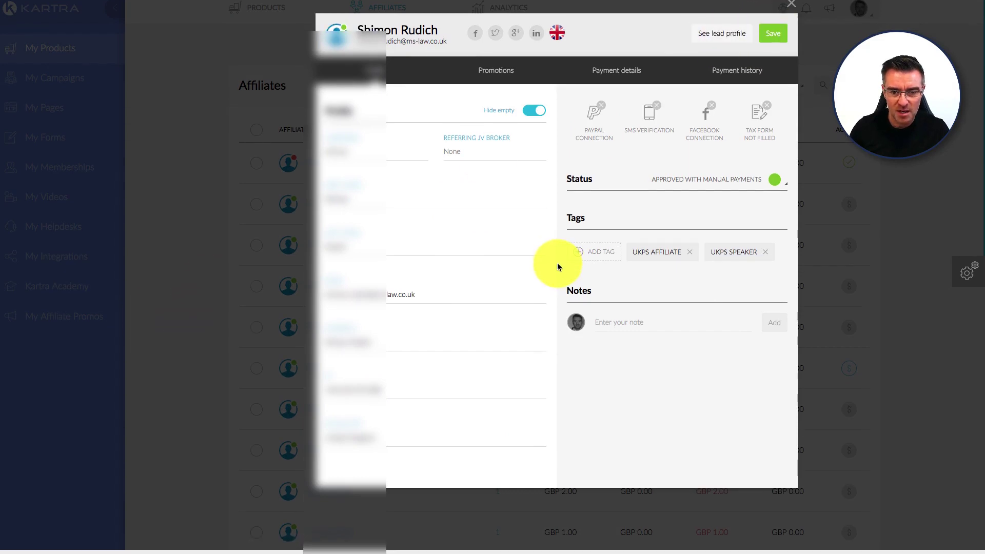
pyautogui.click(734, 43)
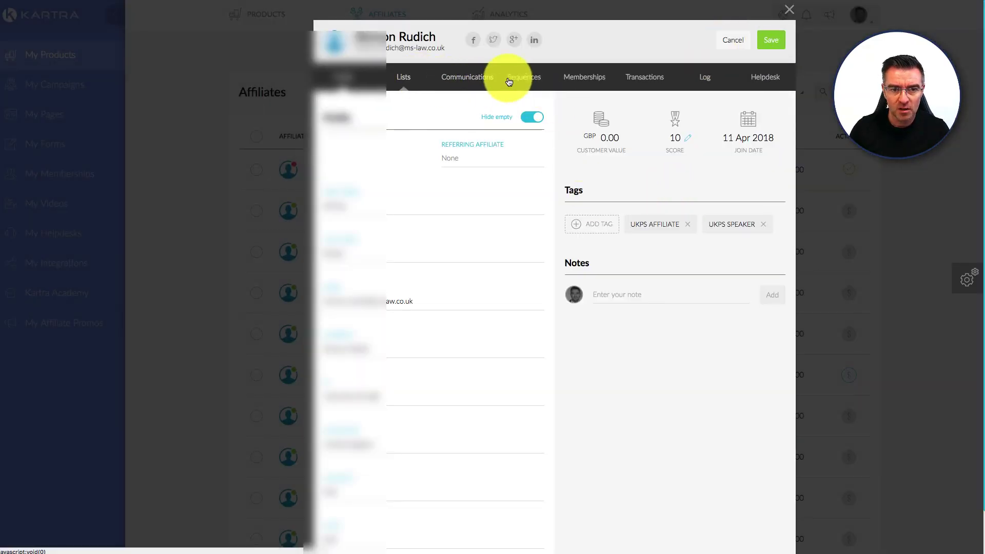
pyautogui.click(573, 79)
pyautogui.click(344, 76)
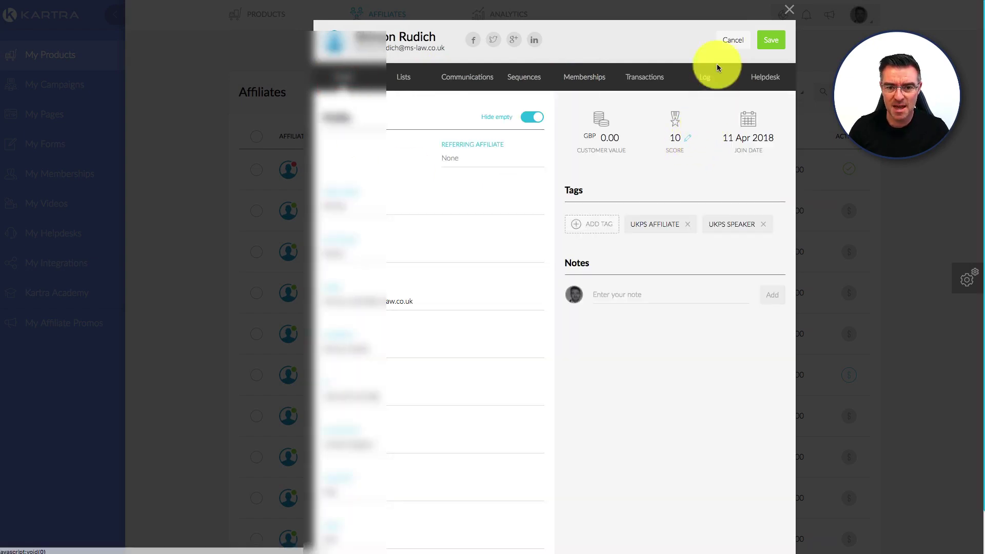
pyautogui.click(730, 44)
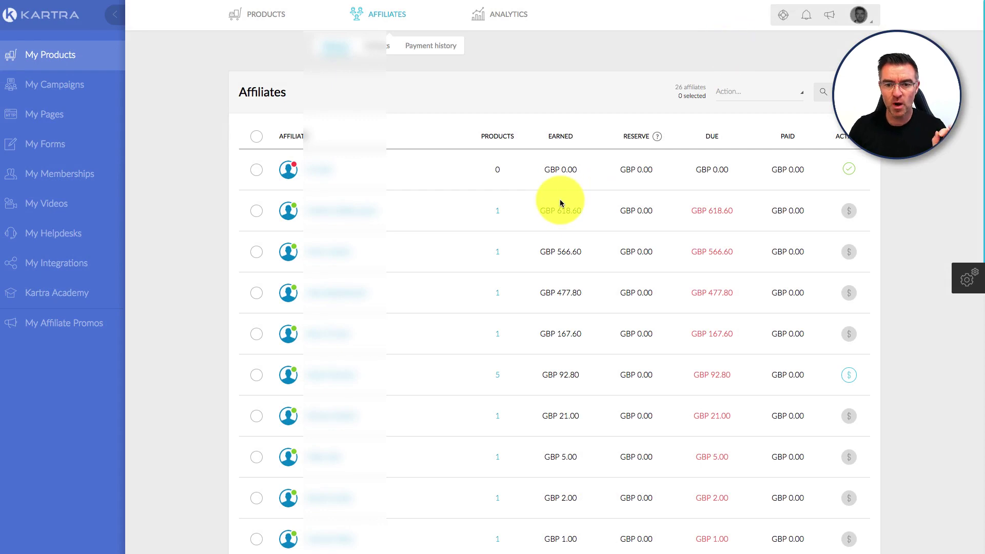